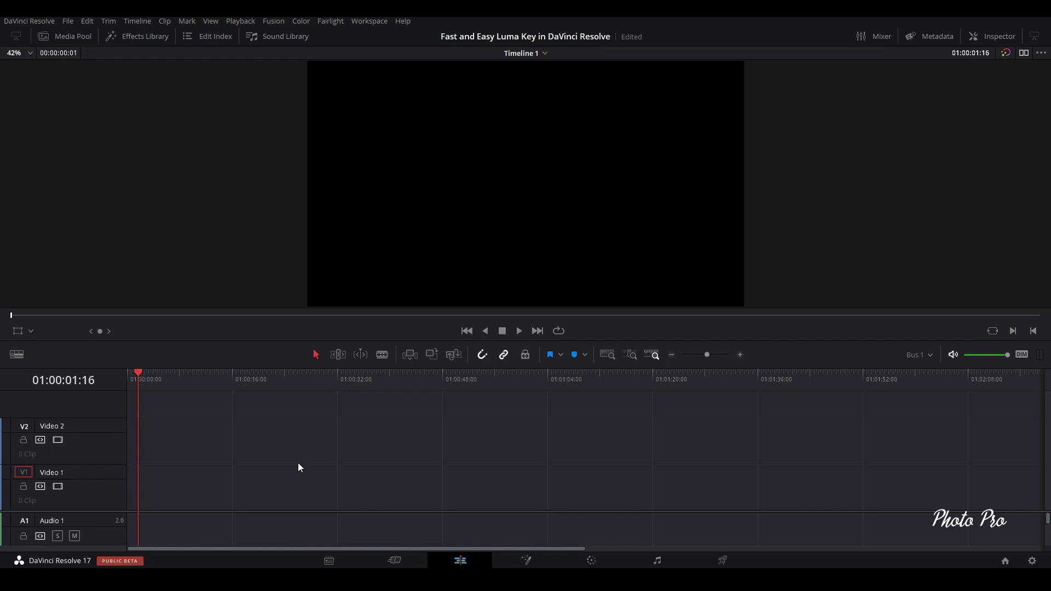
Add both field clips from the Media Pool onto Video 1
{"action": "left_click", "coordinate": [75, 36]}
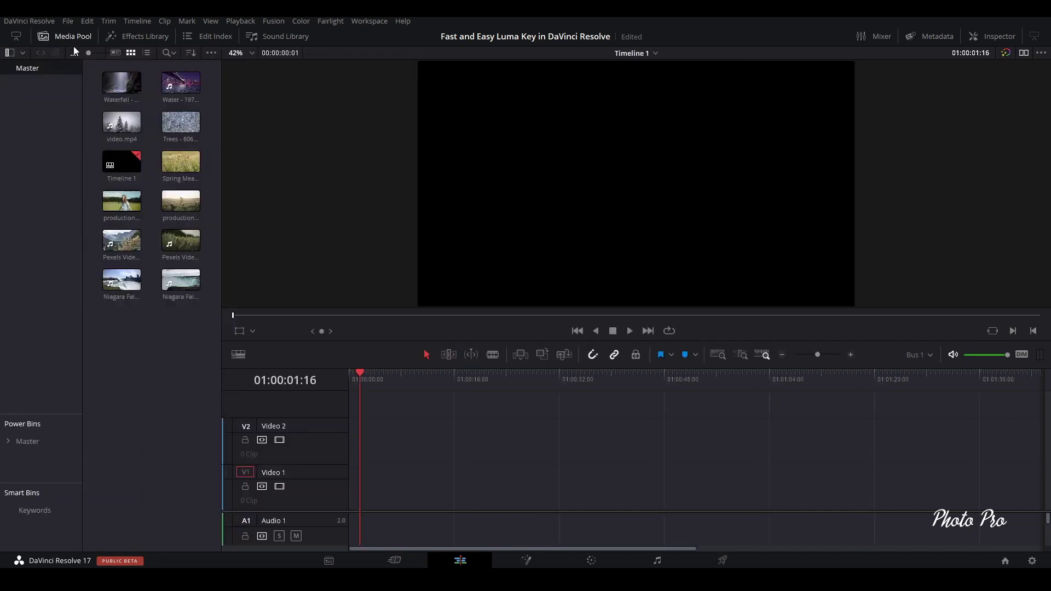
{"action": "left_click_drag", "start_coordinate": [122, 202], "coordinate": [397, 500]}
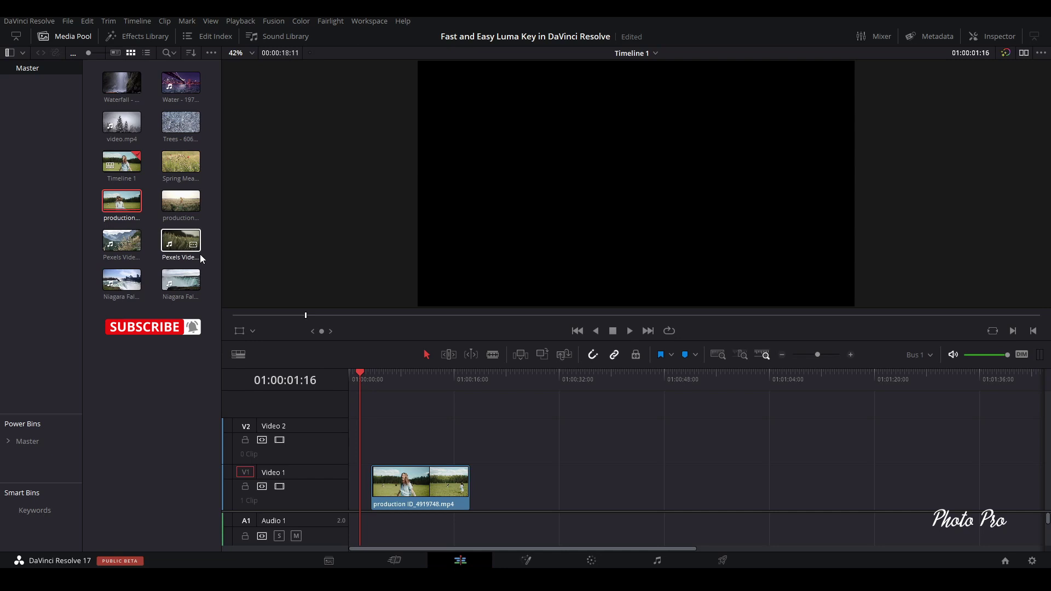
{"action": "left_click_drag", "start_coordinate": [181, 201], "coordinate": [598, 488]}
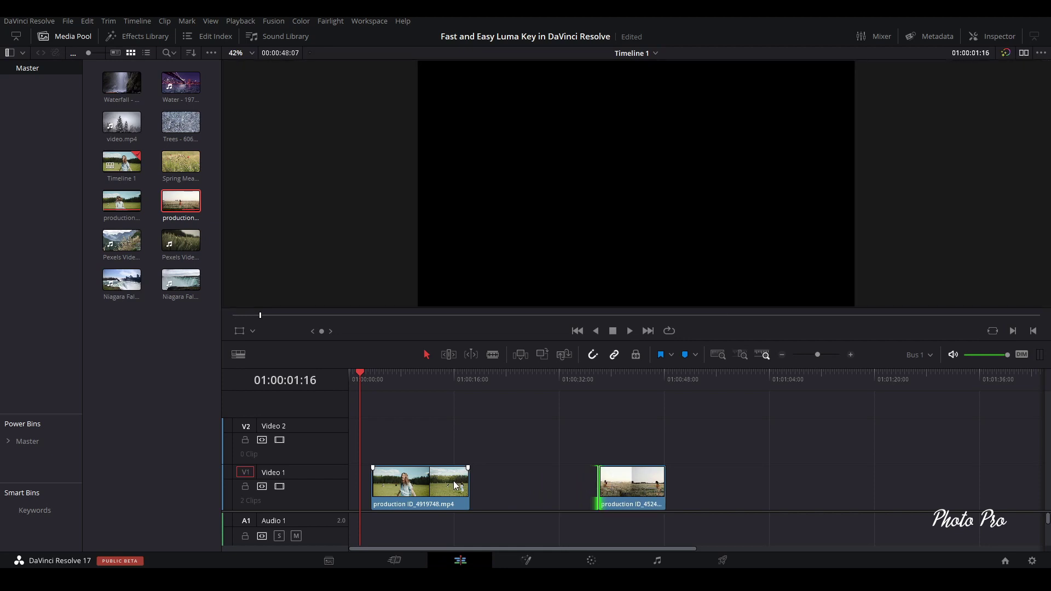
Trim the first clip's end and slide the second clip left toward it
{"action": "left_click_drag", "start_coordinate": [468, 486], "coordinate": [435, 487]}
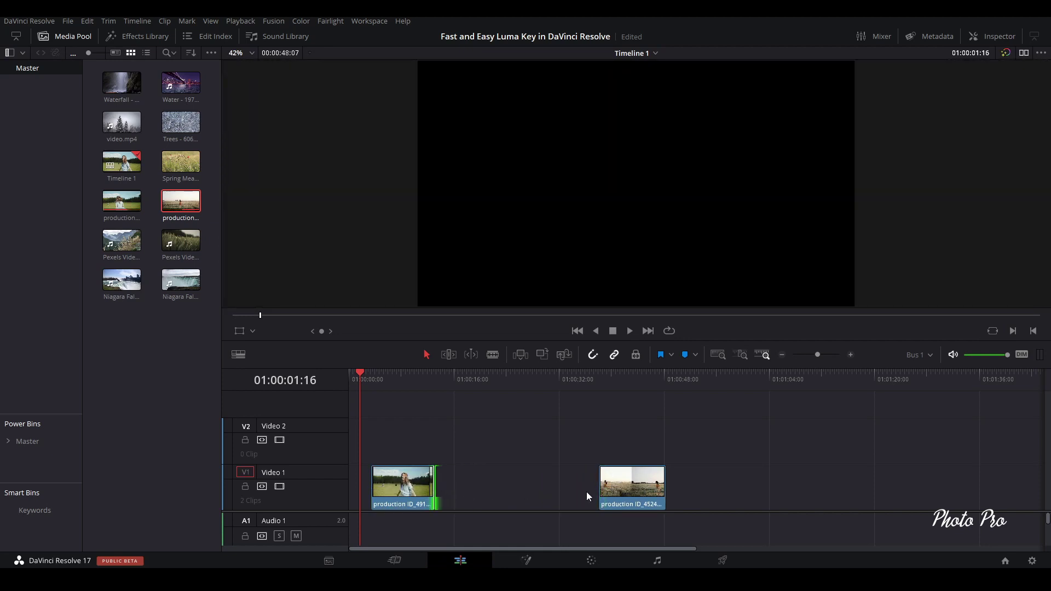
{"action": "left_click_drag", "start_coordinate": [631, 483], "coordinate": [479, 485]}
{"action": "left_click", "coordinate": [460, 482]}
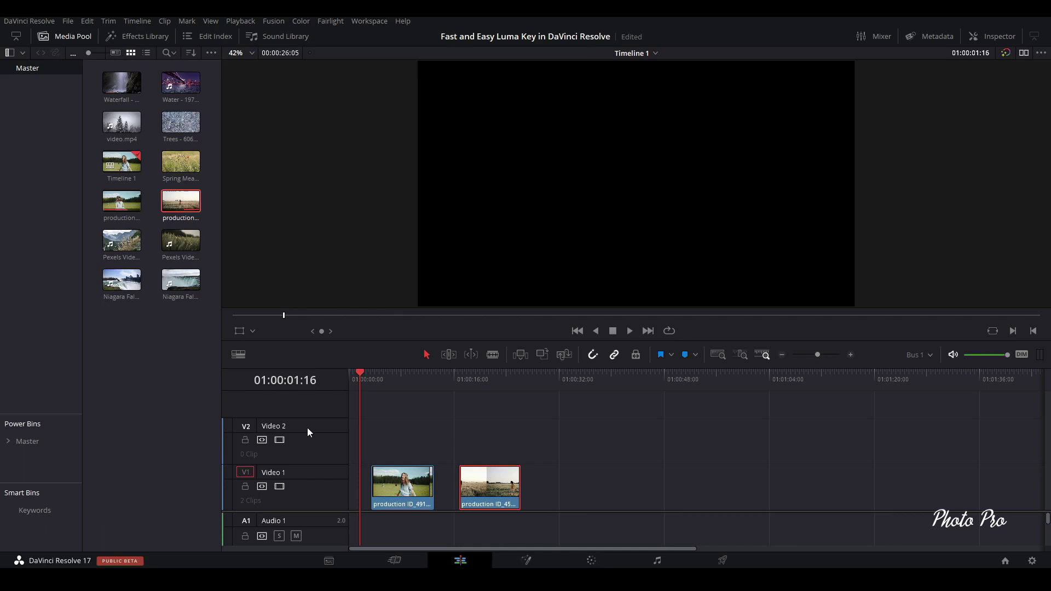
Close the Effects Library and Media Pool to widen the timeline
{"action": "left_click", "coordinate": [127, 37]}
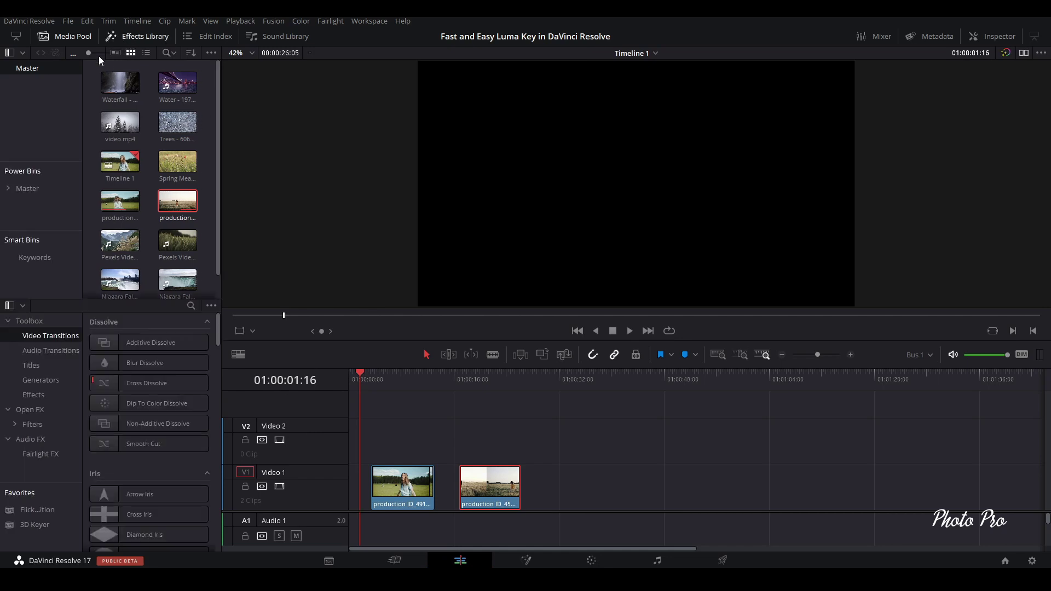
{"action": "left_click", "coordinate": [110, 38]}
{"action": "left_click", "coordinate": [68, 38]}
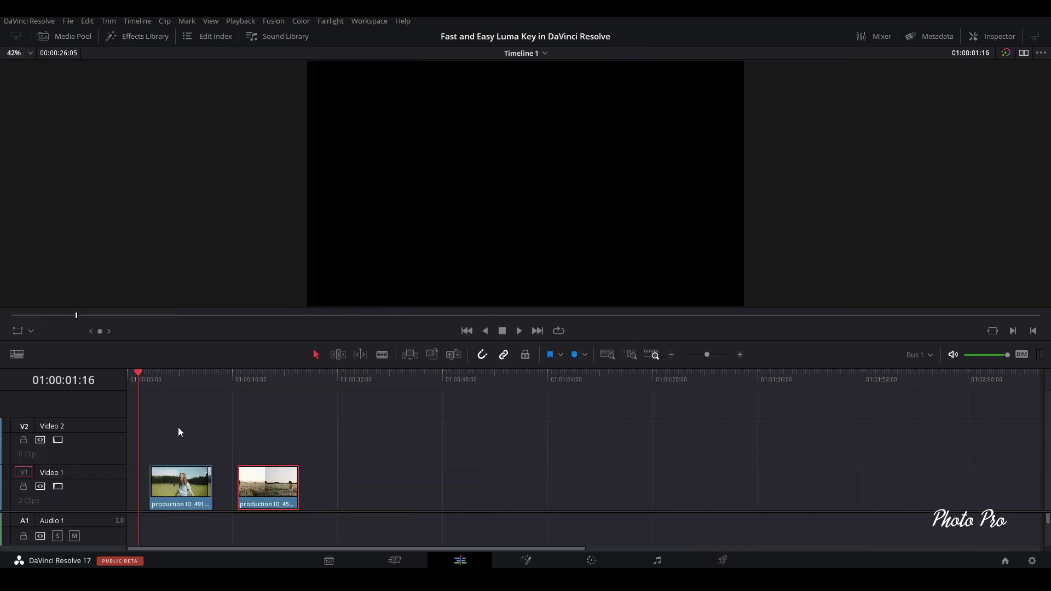
Snap the second field clip flush against the first and scrub through the cut
{"action": "left_click", "coordinate": [173, 374]}
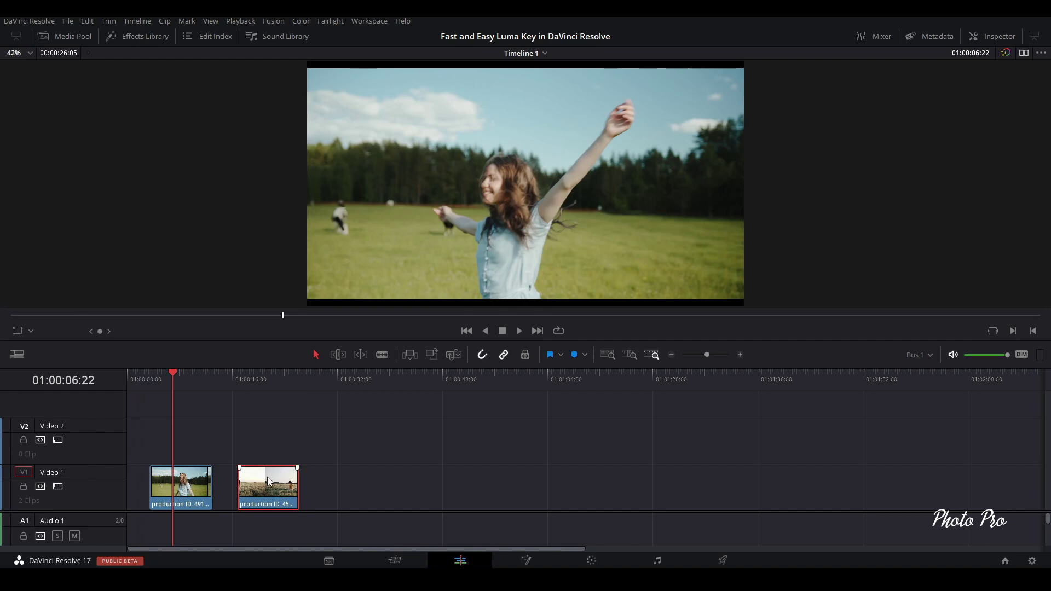
{"action": "left_click_drag", "start_coordinate": [267, 479], "coordinate": [246, 479]}
{"action": "left_click_drag", "start_coordinate": [176, 373], "coordinate": [188, 425]}
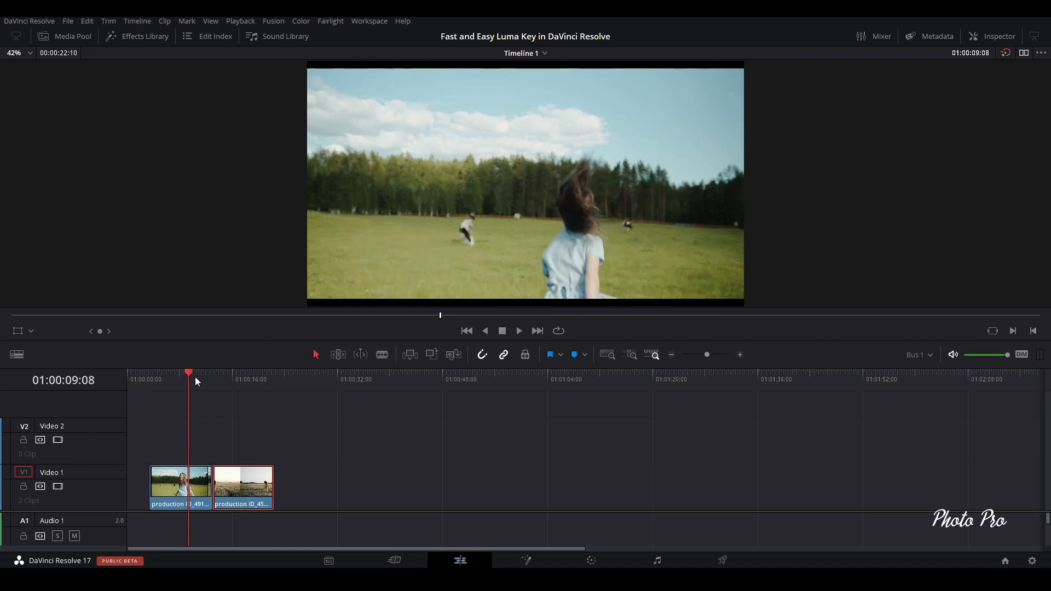
{"action": "left_click_drag", "start_coordinate": [186, 372], "coordinate": [245, 386]}
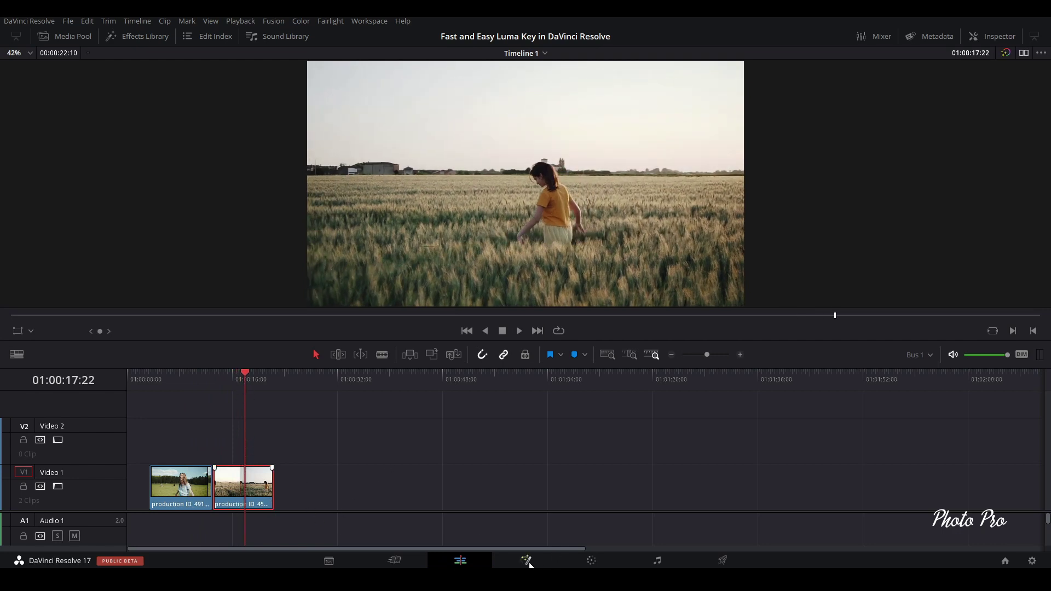
On the Color page, shot-match the wheat field clip to reference clip 01
{"action": "left_click", "coordinate": [592, 563]}
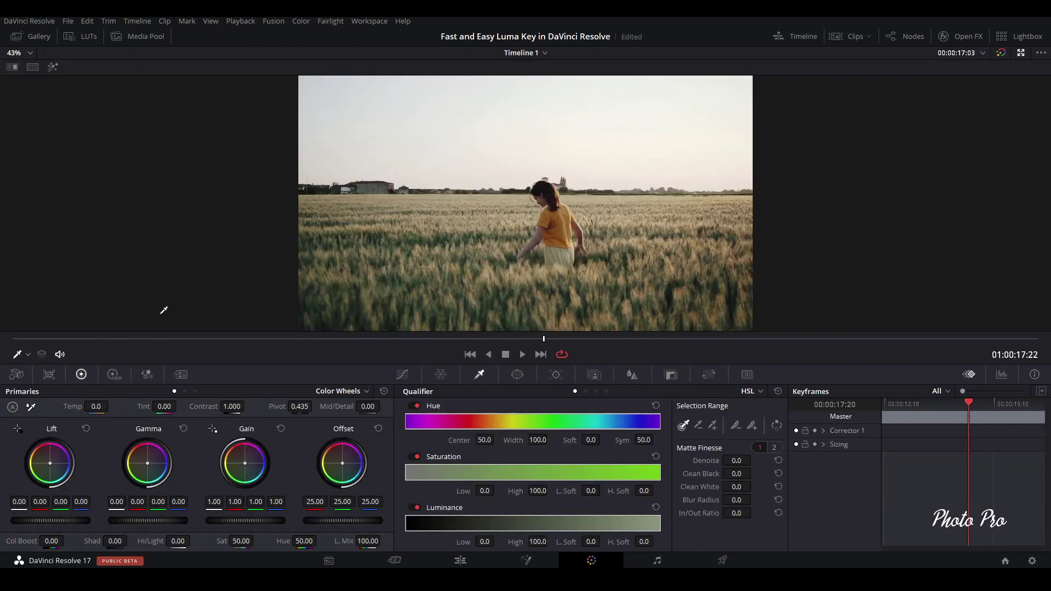
{"action": "left_click", "coordinate": [854, 37]}
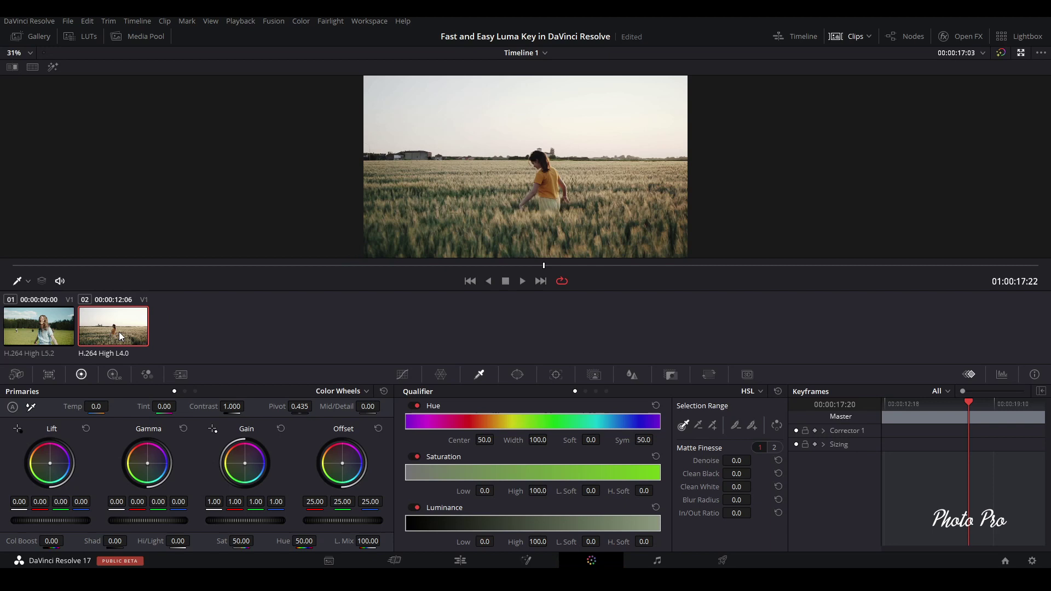
{"action": "left_click", "coordinate": [30, 331]}
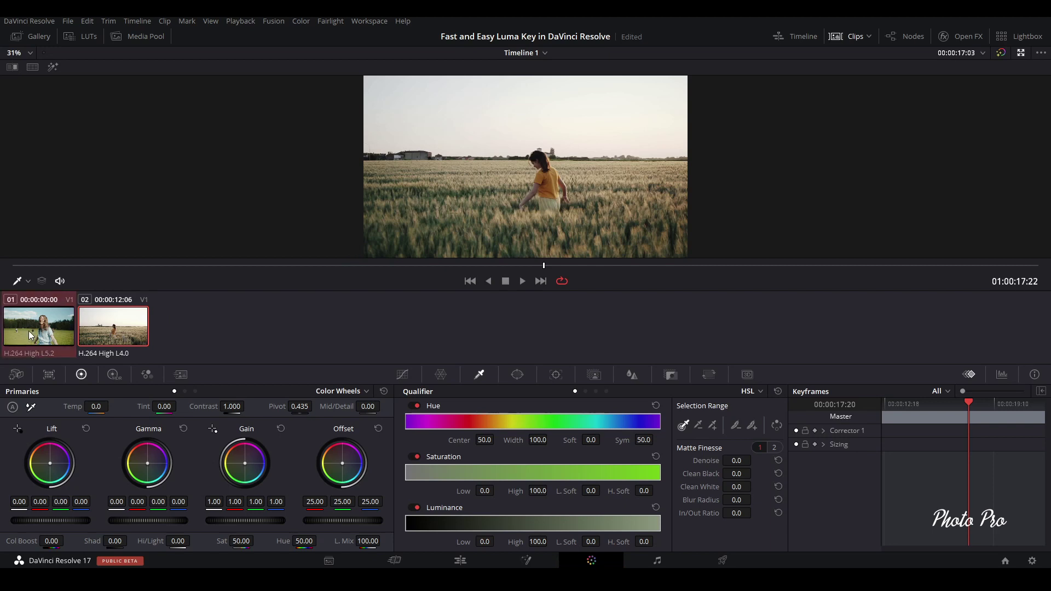
{"action": "right_click", "coordinate": [29, 331]}
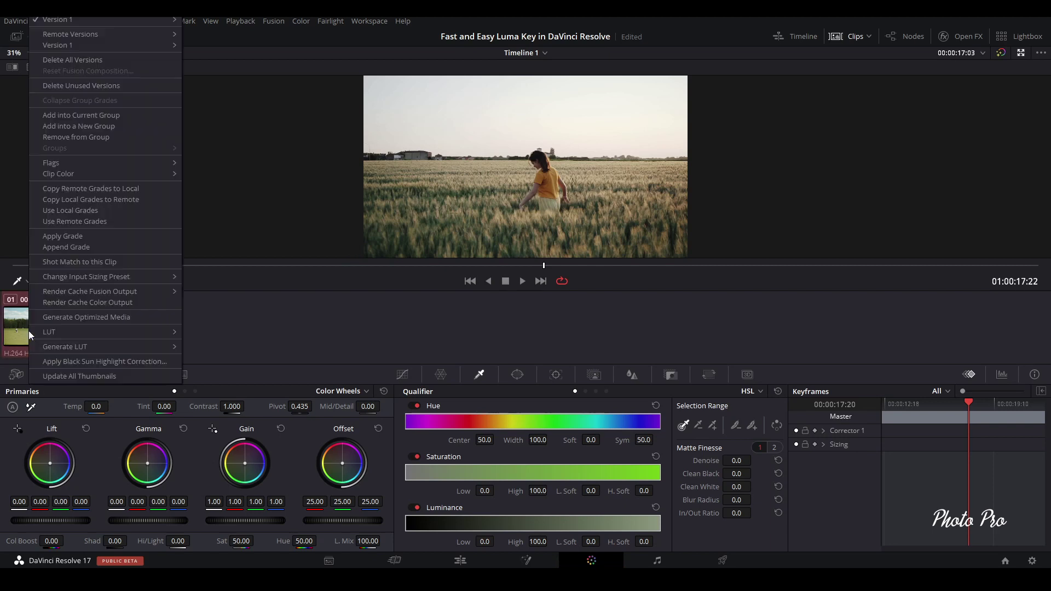
{"action": "left_click", "coordinate": [74, 261]}
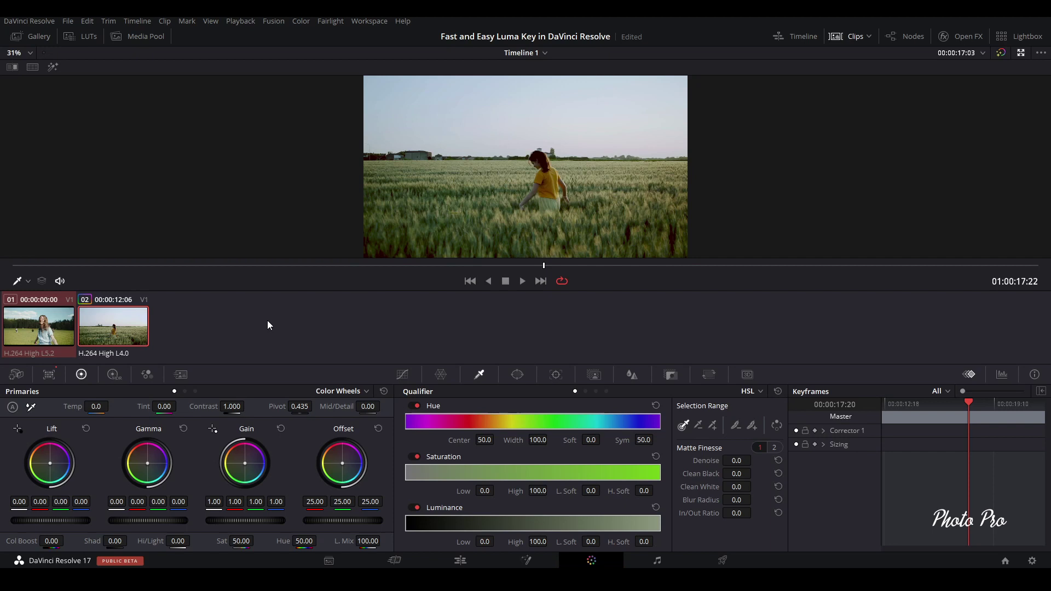
Return to the Edit page, deselect the clip, and scrub to the cut
{"action": "left_click", "coordinate": [460, 561]}
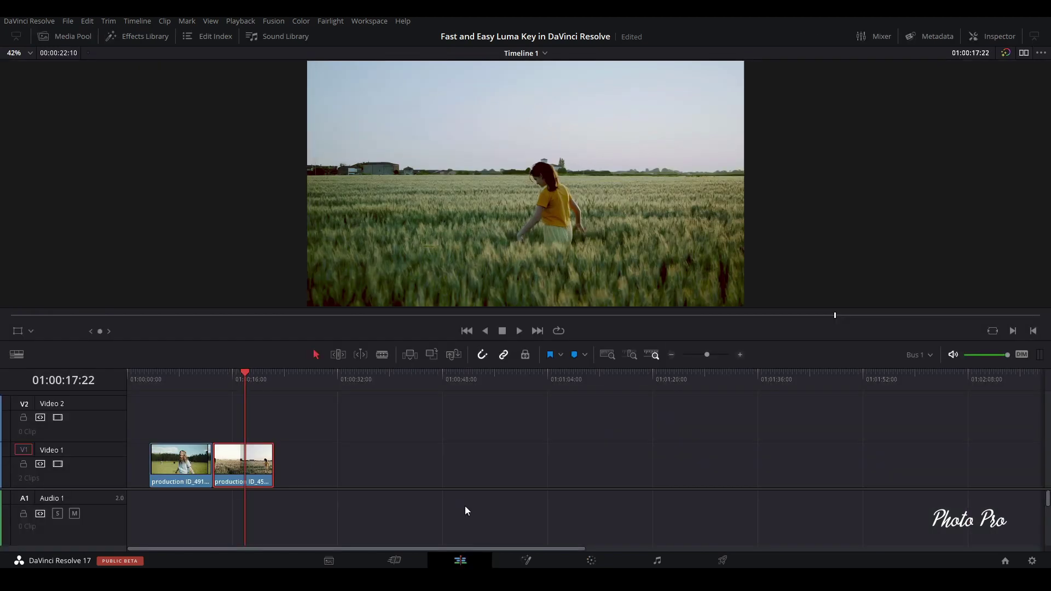
{"action": "left_click", "coordinate": [295, 465]}
{"action": "mouse_move", "coordinate": [199, 376]}
{"action": "left_mouse_down"}
{"action": "mouse_move", "coordinate": [245, 376]}
{"action": "mouse_move", "coordinate": [181, 379]}
{"action": "mouse_move", "coordinate": [228, 380]}
{"action": "mouse_move", "coordinate": [215, 381]}
{"action": "left_mouse_up"}
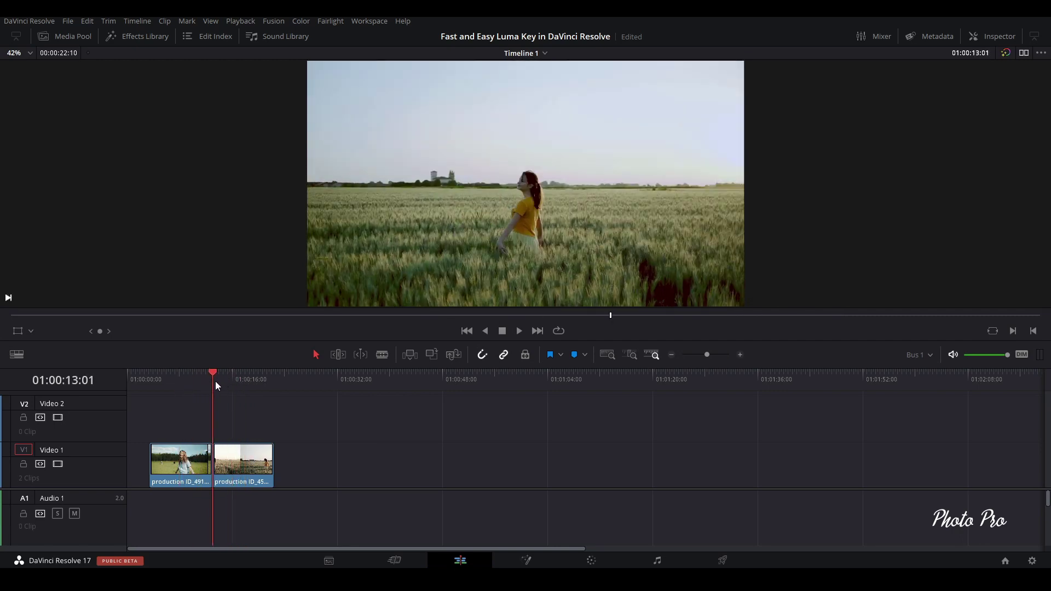
Try a Video Transitions Cross Dissolve at the cut, then delete it
{"action": "left_click", "coordinate": [143, 35]}
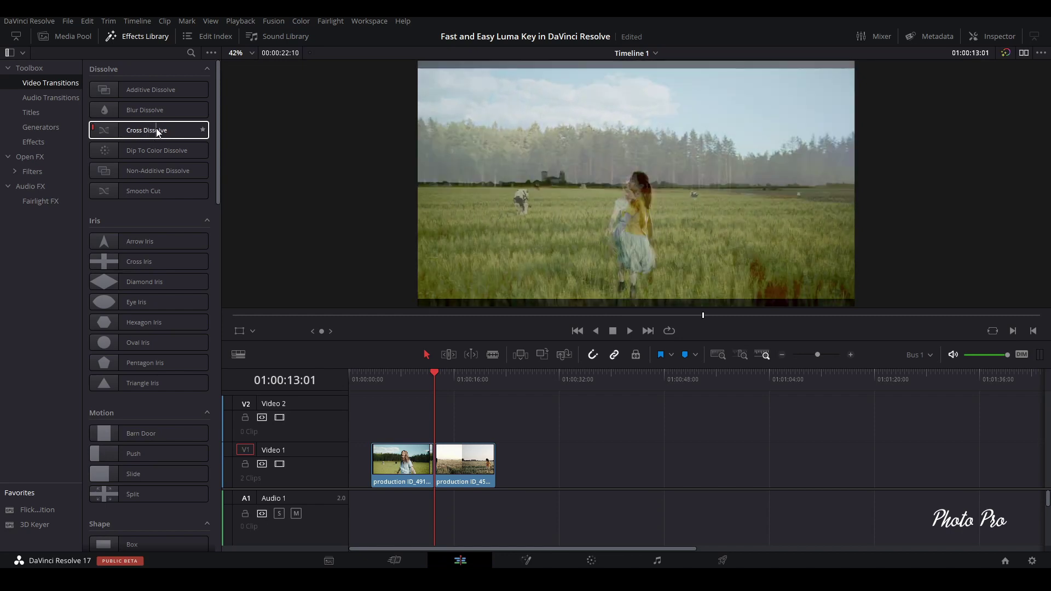
{"action": "left_click_drag", "start_coordinate": [157, 131], "coordinate": [450, 462]}
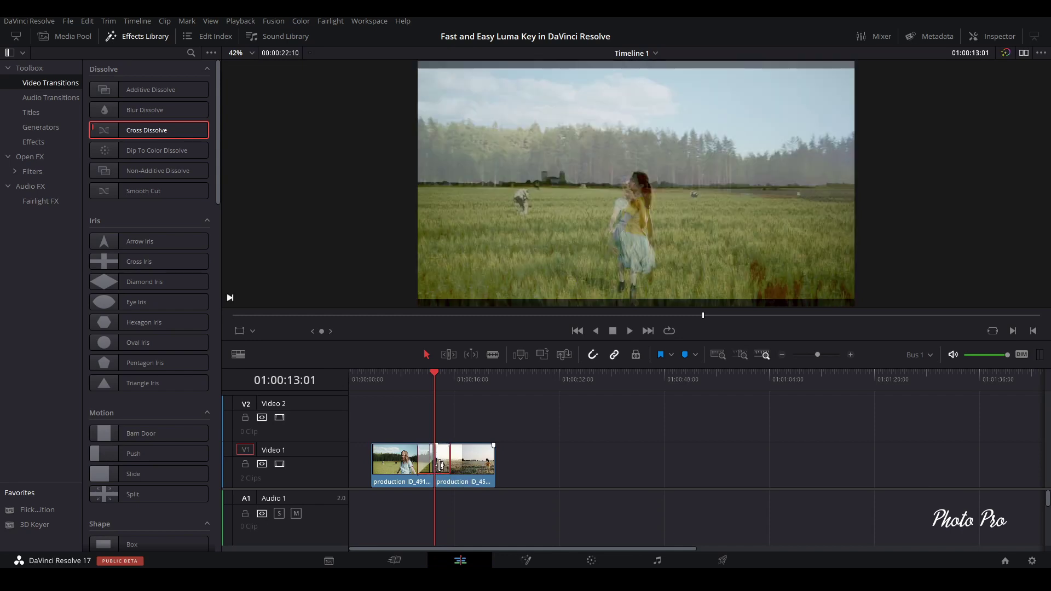
{"action": "right_click", "coordinate": [442, 465]}
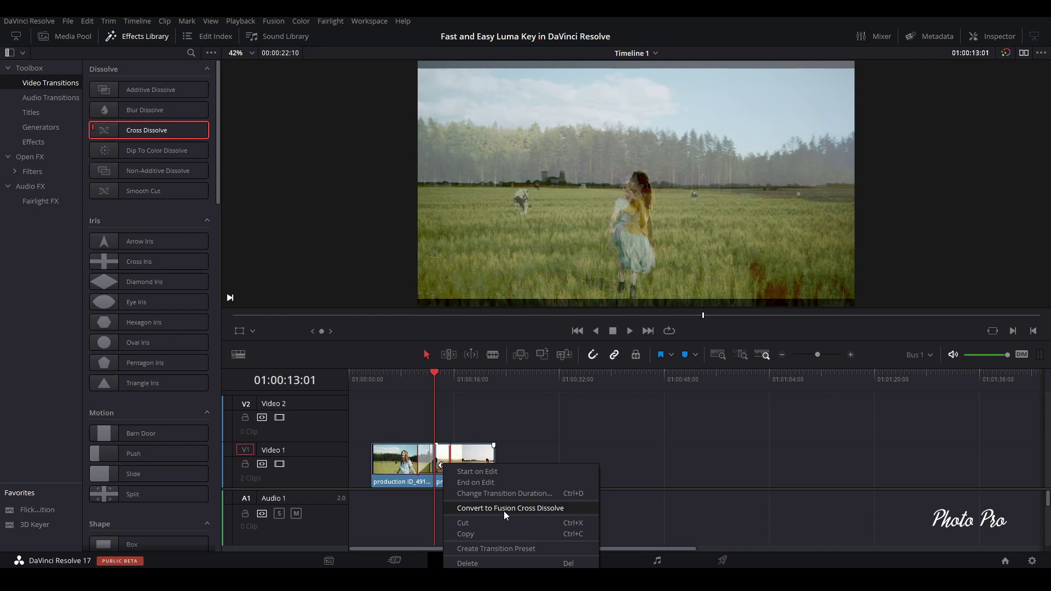
{"action": "left_click", "coordinate": [541, 438]}
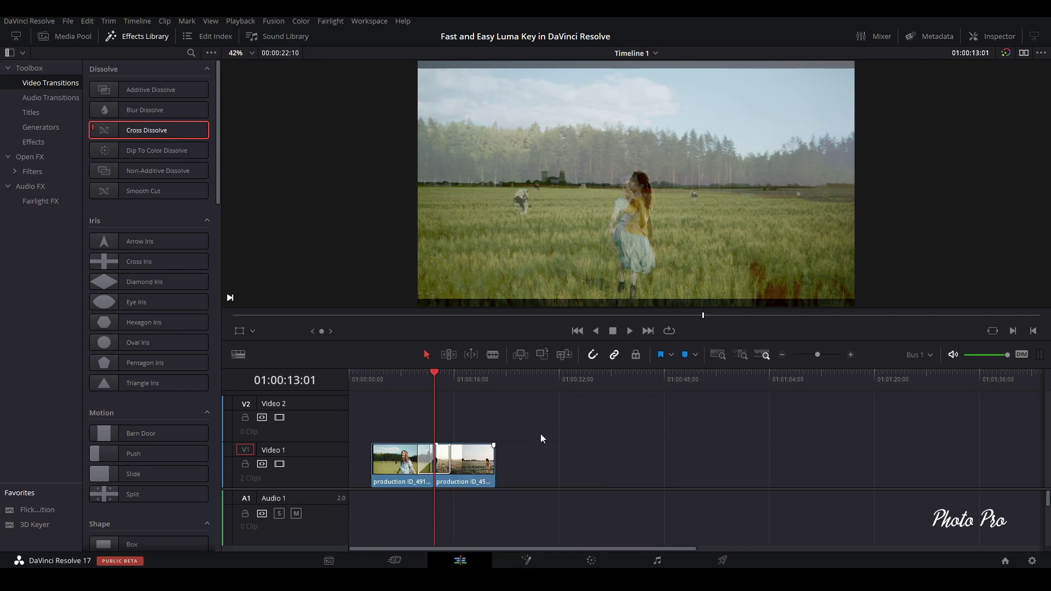
{"action": "left_click", "coordinate": [425, 470]}
{"action": "key", "text": "Delete"}
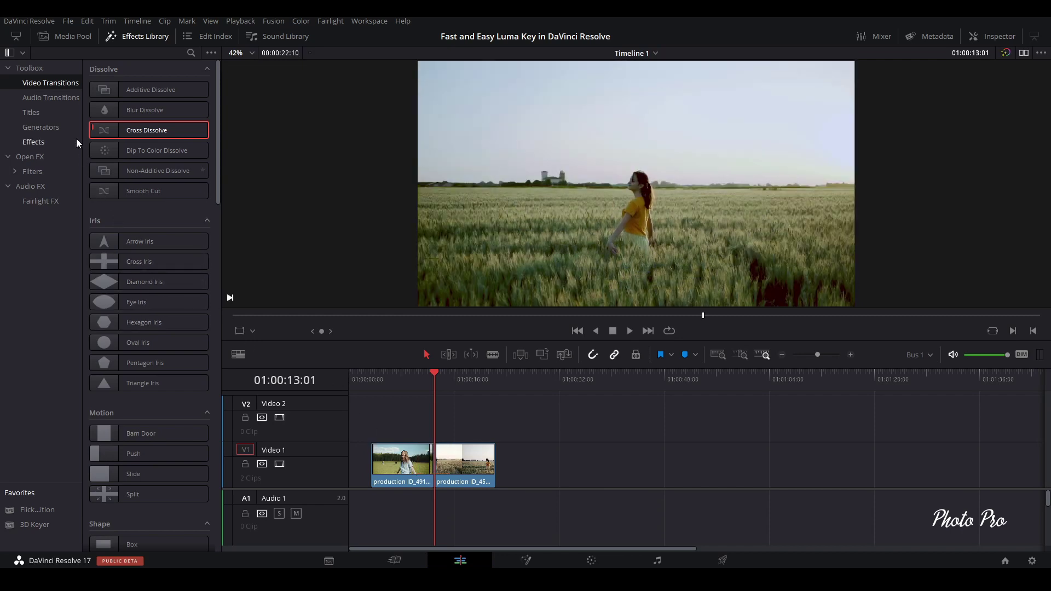
Drop the Fusion Transitions Cross Dissolve onto the edit point between the field clips
{"action": "scroll", "coordinate": [126, 191], "scroll_direction": "down", "scroll_amount": 15}
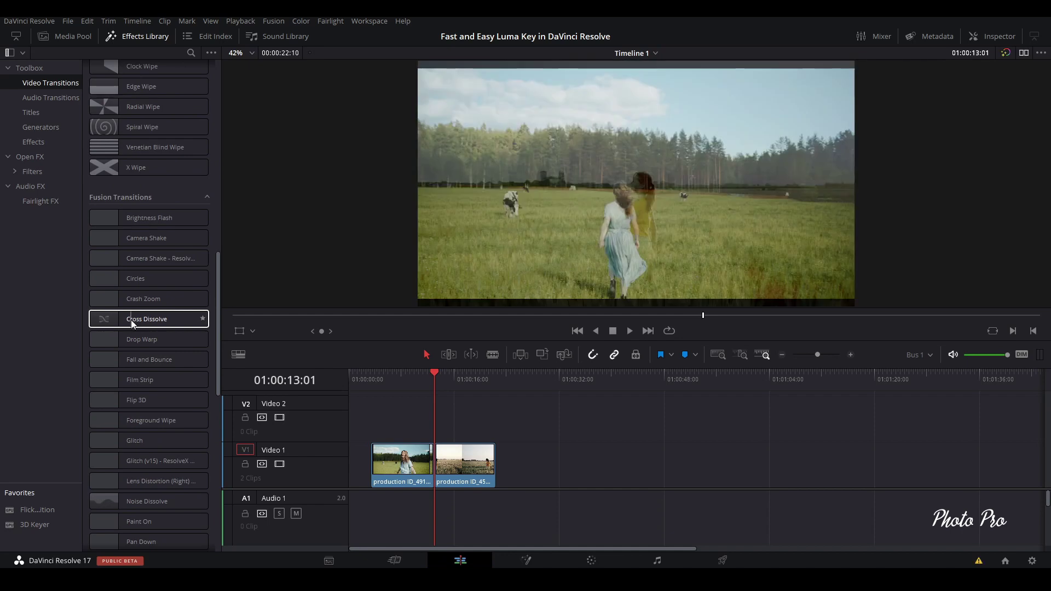
{"action": "left_click_drag", "start_coordinate": [131, 323], "coordinate": [446, 459]}
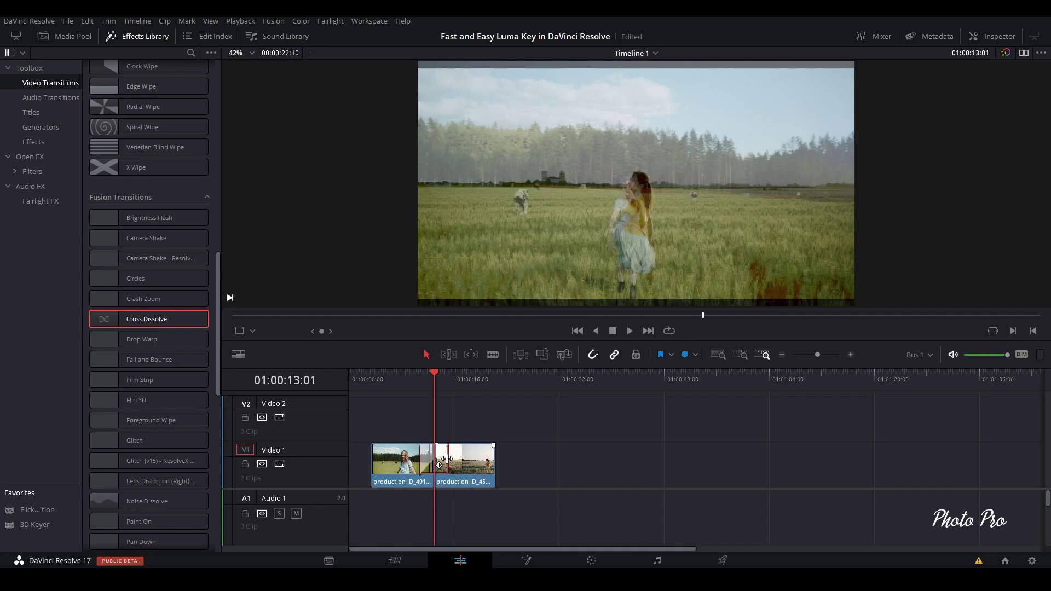
{"action": "right_click", "coordinate": [446, 458]}
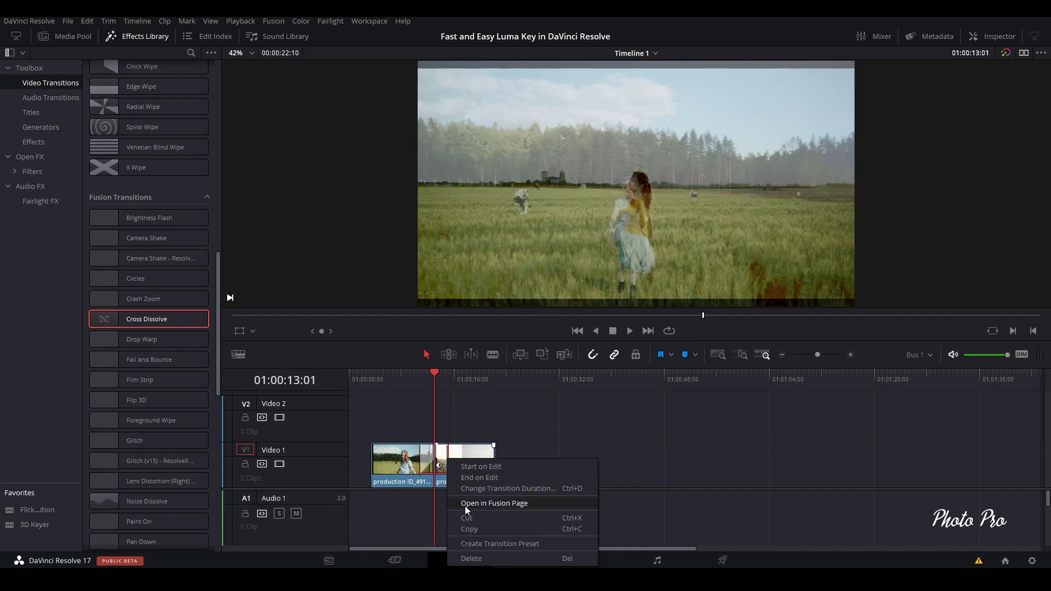
{"action": "key", "text": "Escape"}
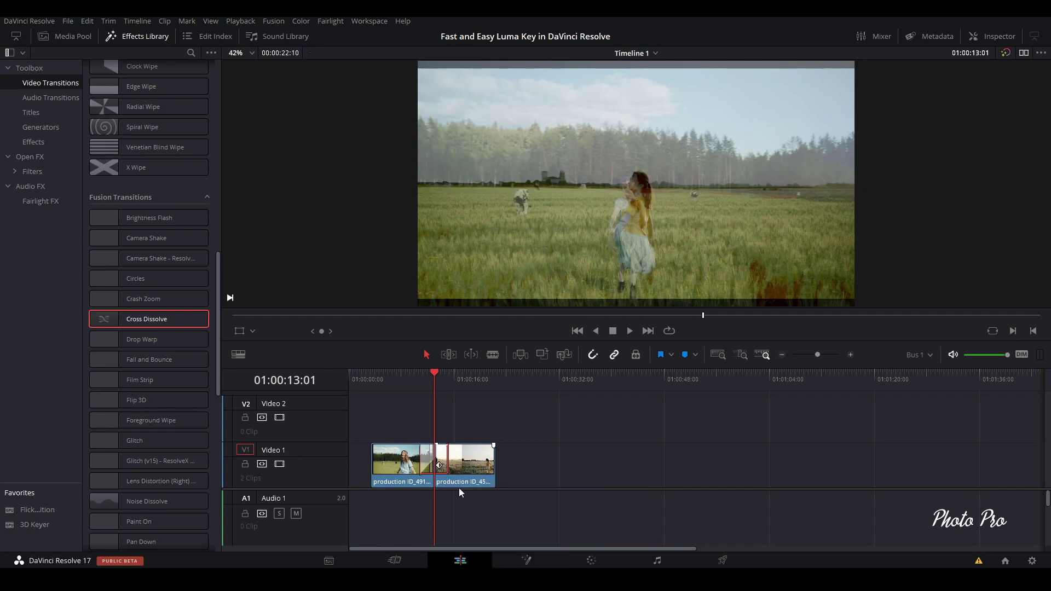
Open the transition in Fusion and ungroup CrossDissolve to expose the Dissolve1 node
{"action": "left_click", "coordinate": [434, 466]}
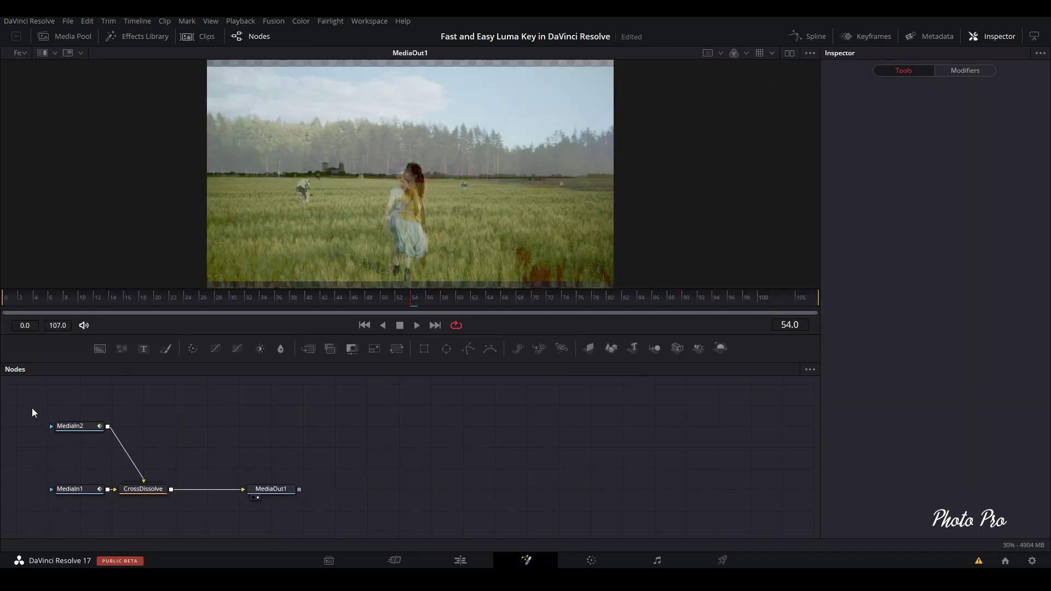
{"action": "left_click_drag", "start_coordinate": [31, 409], "coordinate": [351, 523]}
{"action": "left_click_drag", "start_coordinate": [271, 490], "coordinate": [538, 512]}
{"action": "left_click", "coordinate": [497, 436]}
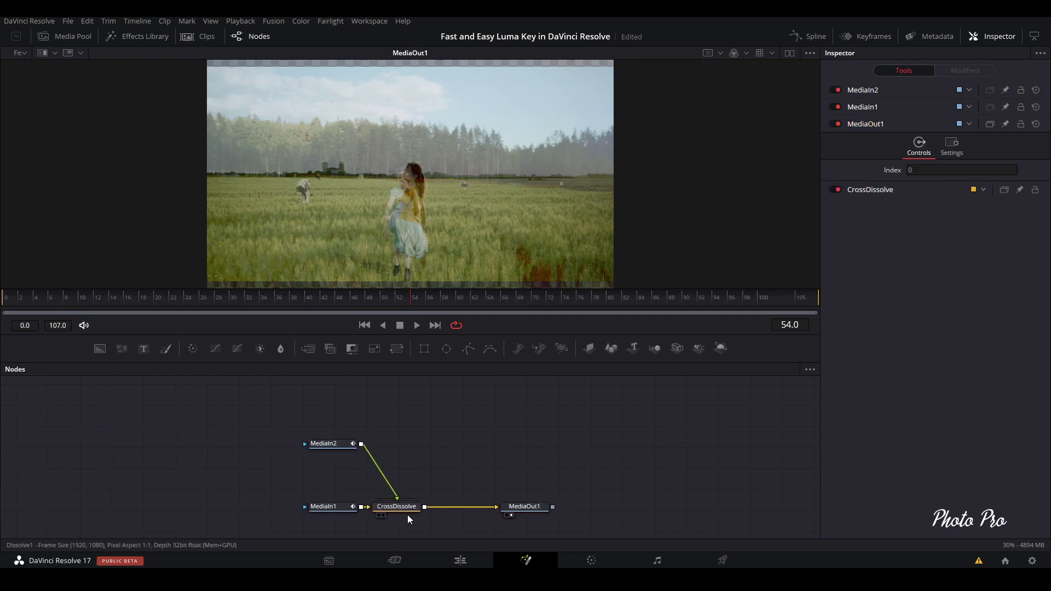
{"action": "left_click", "coordinate": [402, 507]}
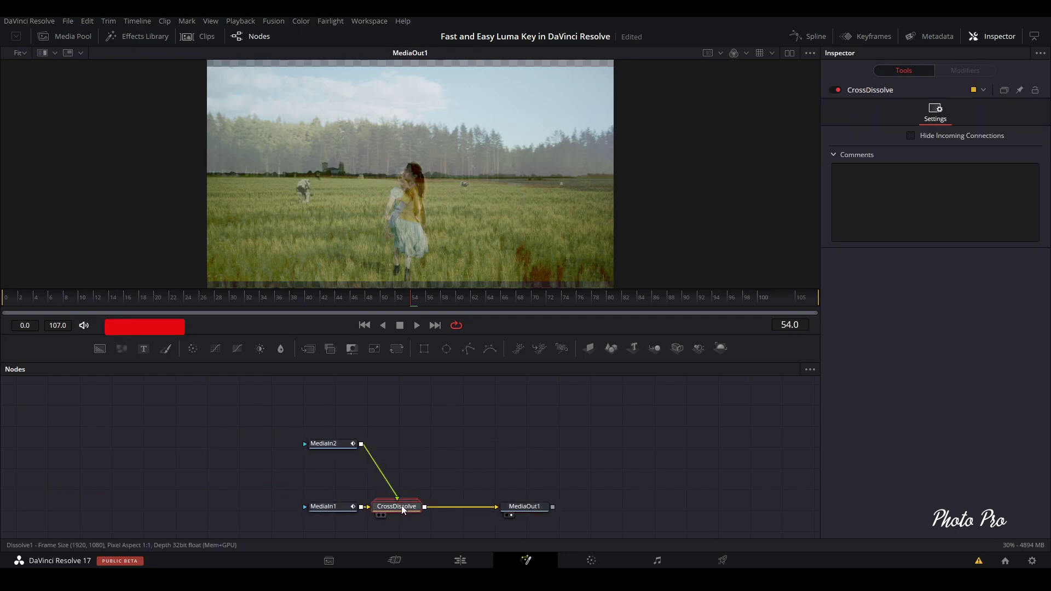
{"action": "right_click", "coordinate": [399, 506]}
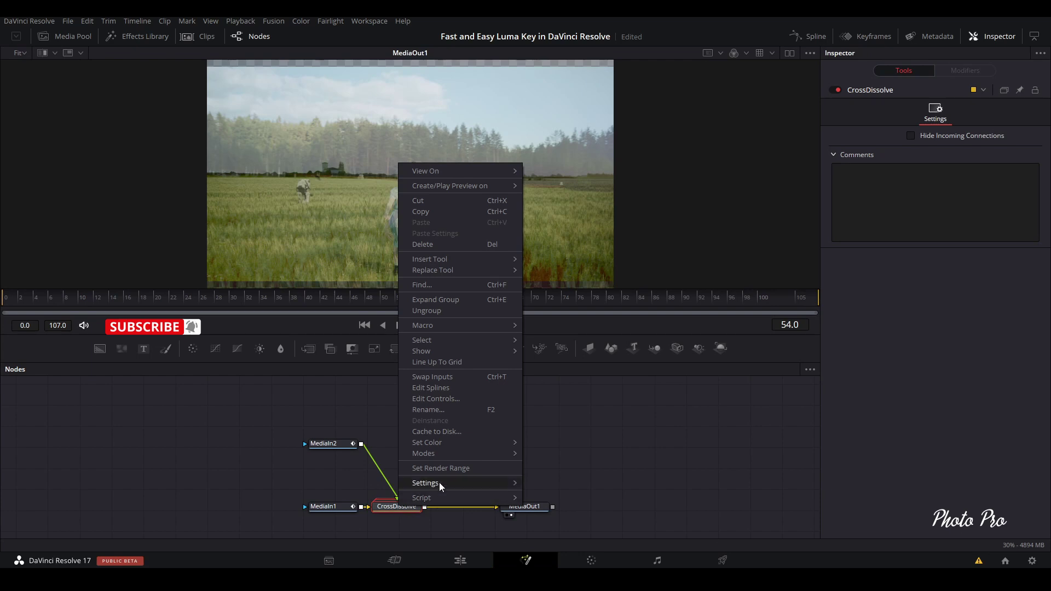
{"action": "left_click", "coordinate": [427, 311]}
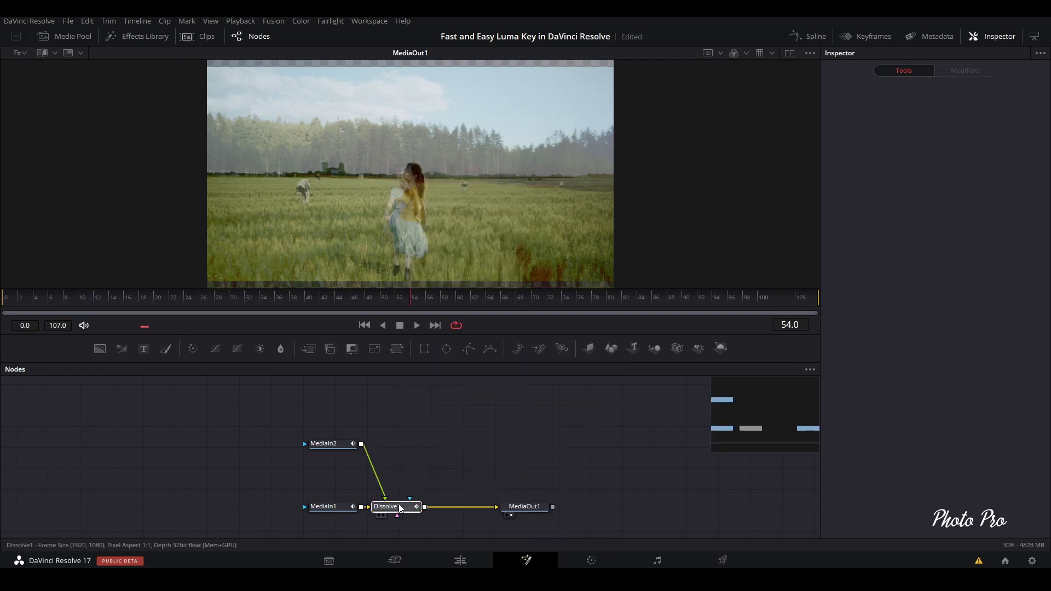
{"action": "mouse_move", "coordinate": [399, 507]}
{"action": "left_mouse_down"}
{"action": "mouse_move", "coordinate": [413, 493]}
{"action": "mouse_move", "coordinate": [409, 481]}
{"action": "mouse_move", "coordinate": [405, 490]}
{"action": "left_mouse_up"}
{"action": "left_click", "coordinate": [405, 489]}
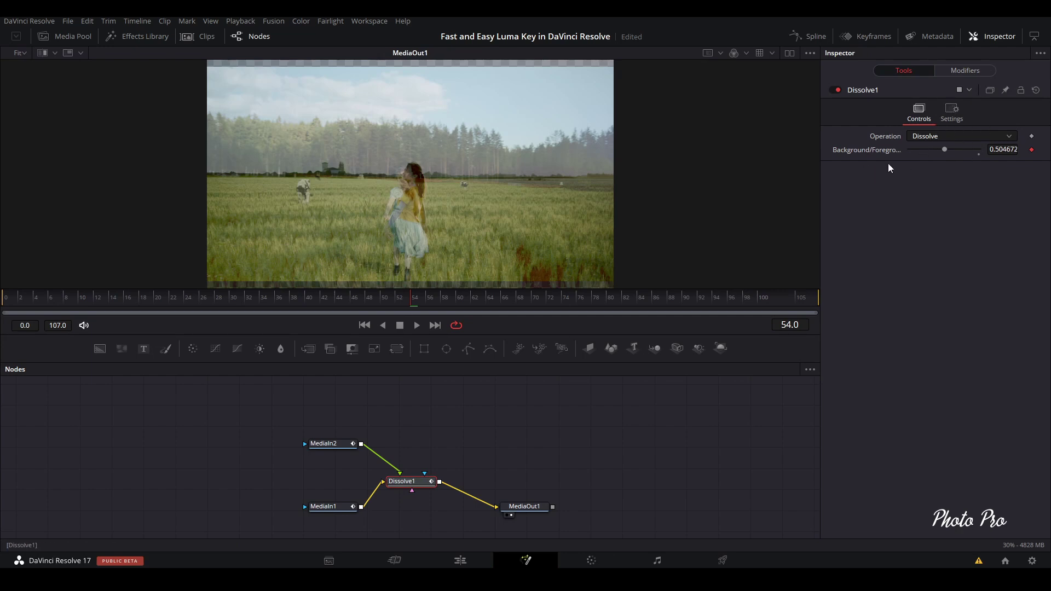
Set Dissolve1's operation to Erode, preview around frame 50, and return to Edit
{"action": "left_click", "coordinate": [1011, 137]}
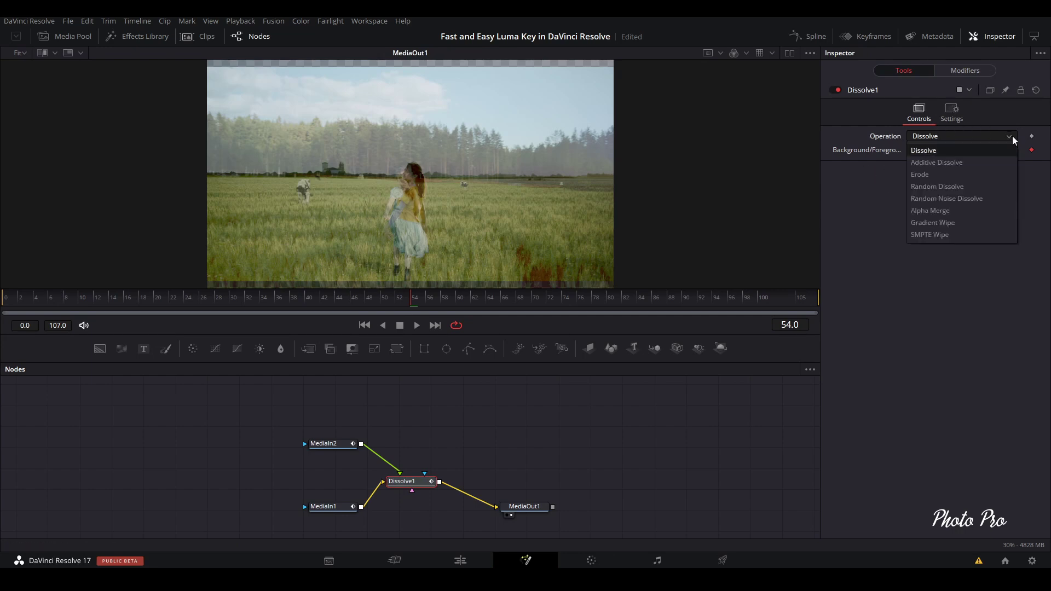
{"action": "left_click", "coordinate": [927, 175]}
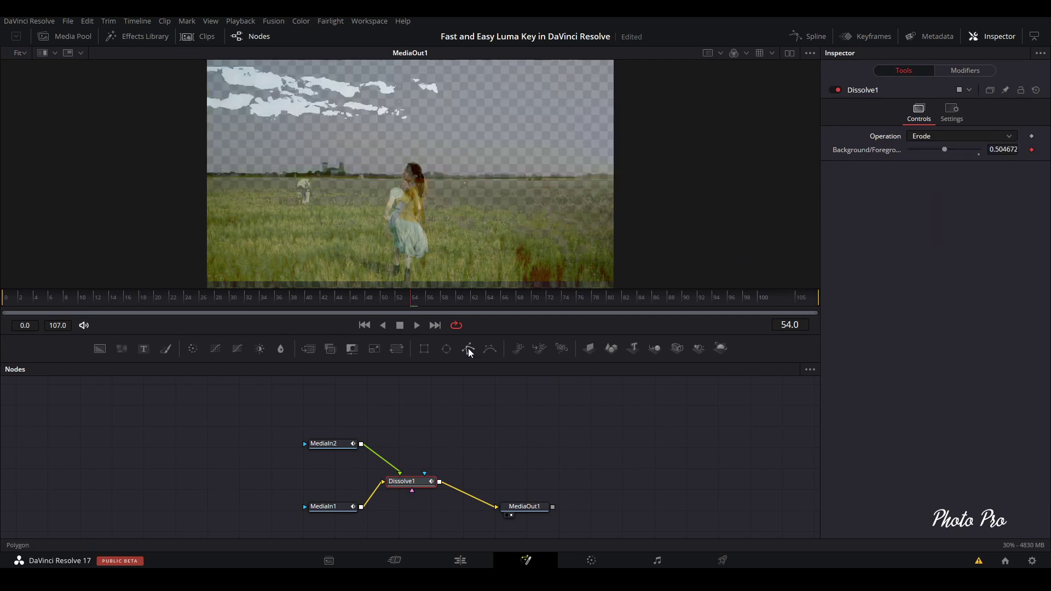
{"action": "left_click", "coordinate": [362, 297]}
{"action": "left_click_drag", "start_coordinate": [339, 297], "coordinate": [385, 301]}
{"action": "left_click_drag", "start_coordinate": [432, 481], "coordinate": [435, 489]}
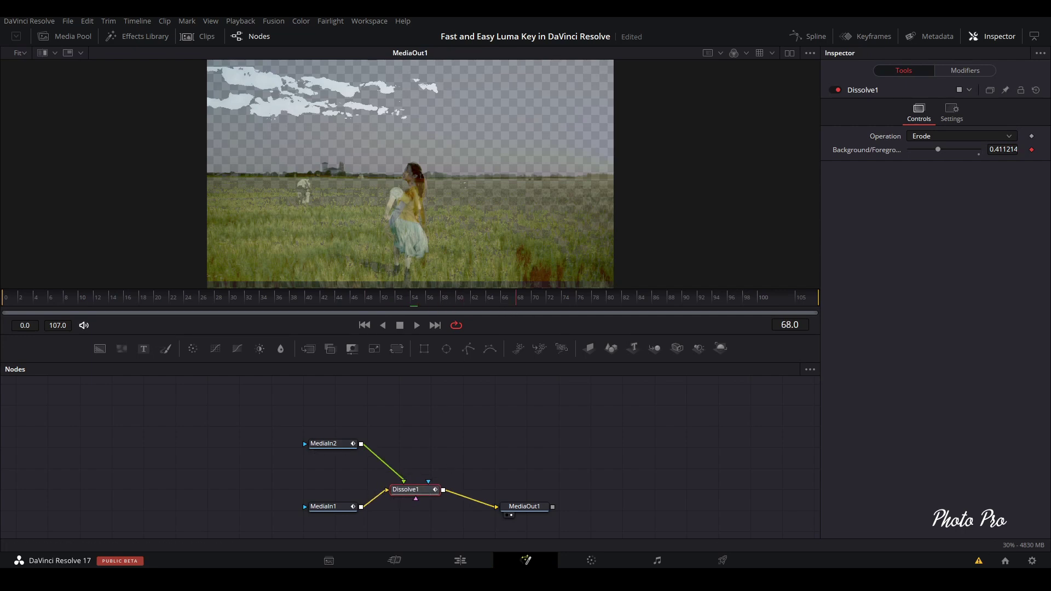
{"action": "left_click", "coordinate": [461, 560]}
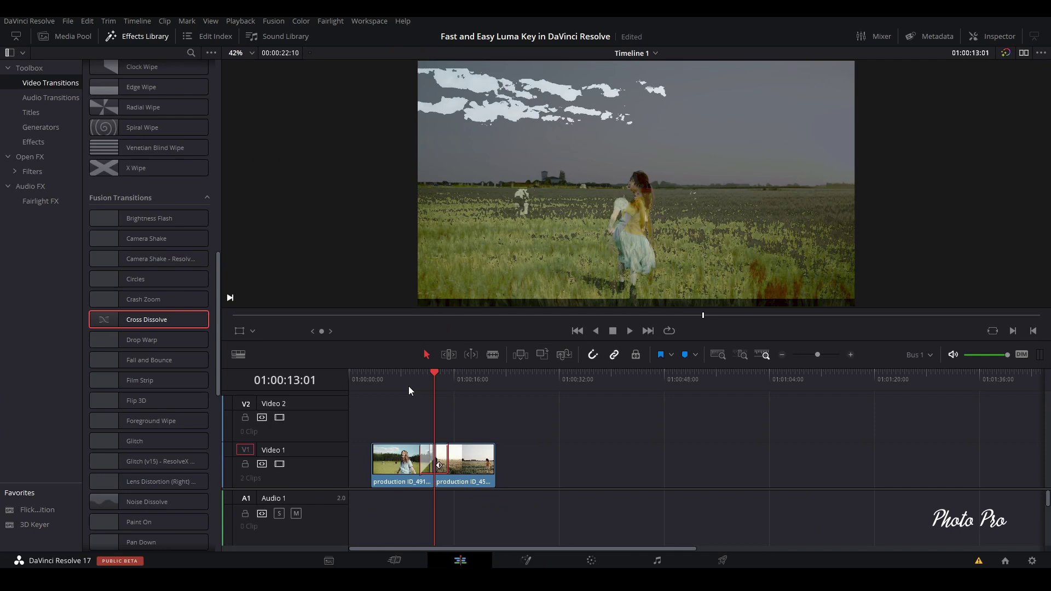
Move the playhead to 01:00:05:10 and set Render Cache to Smart
{"action": "left_click", "coordinate": [384, 377]}
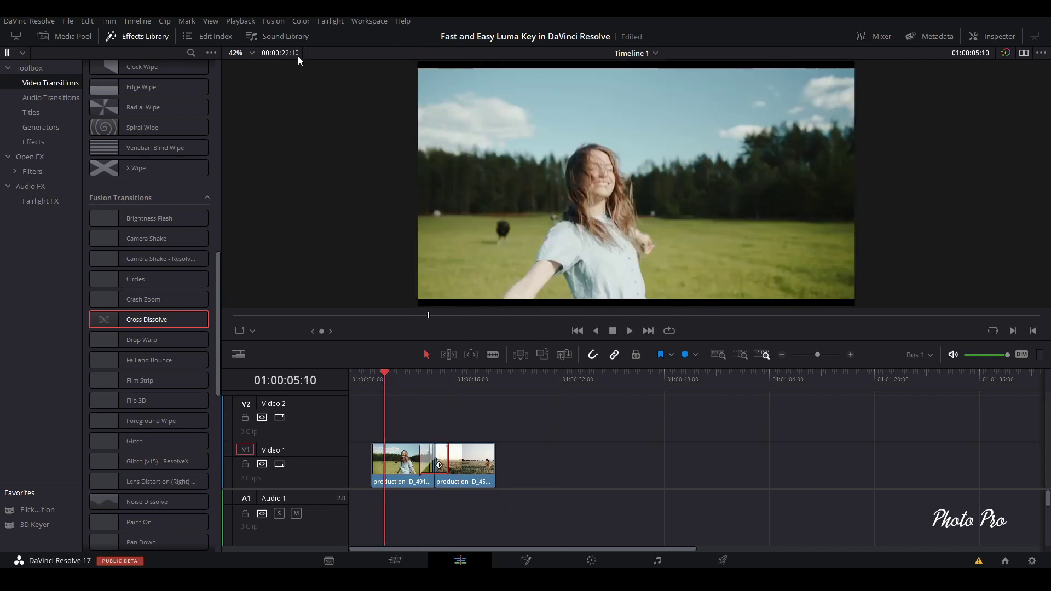
{"action": "left_click", "coordinate": [241, 21]}
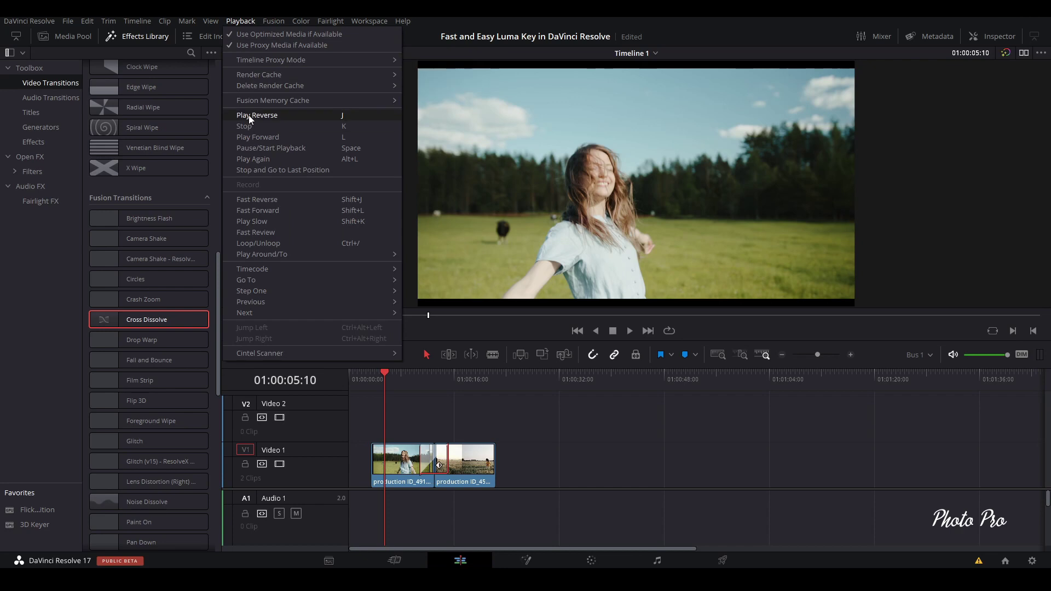
{"action": "mouse_move", "coordinate": [277, 74]}
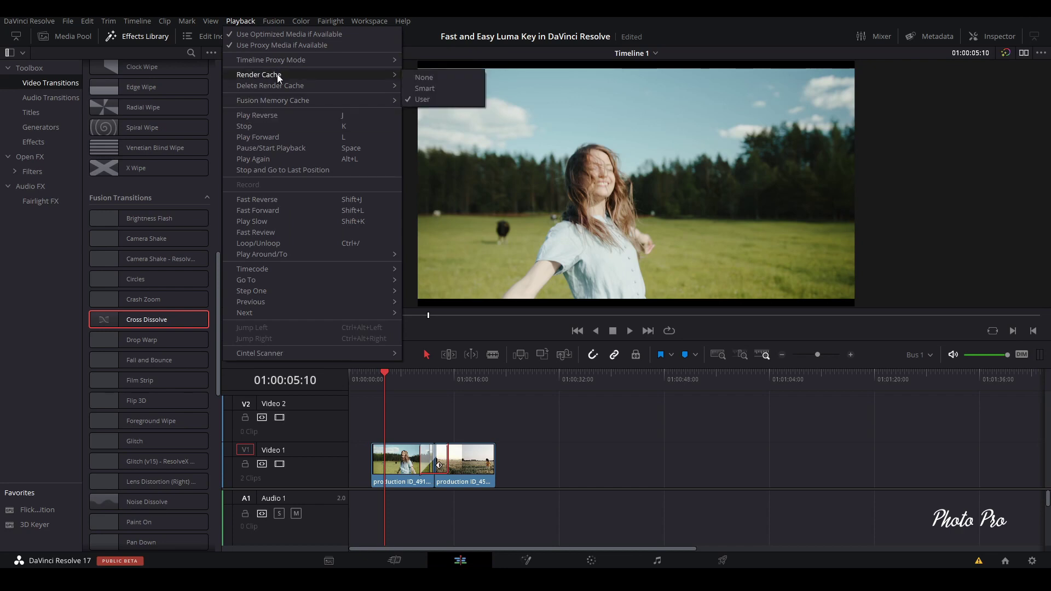
{"action": "left_click", "coordinate": [423, 88]}
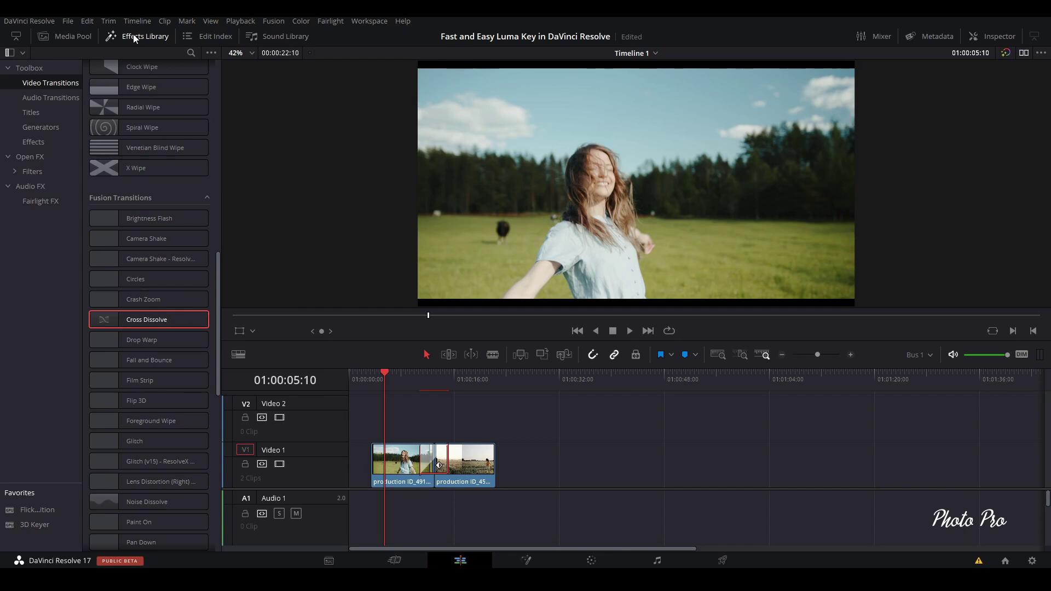
Hide the Effects Library and play through the Erode dissolve, then stop
{"action": "left_click", "coordinate": [112, 37]}
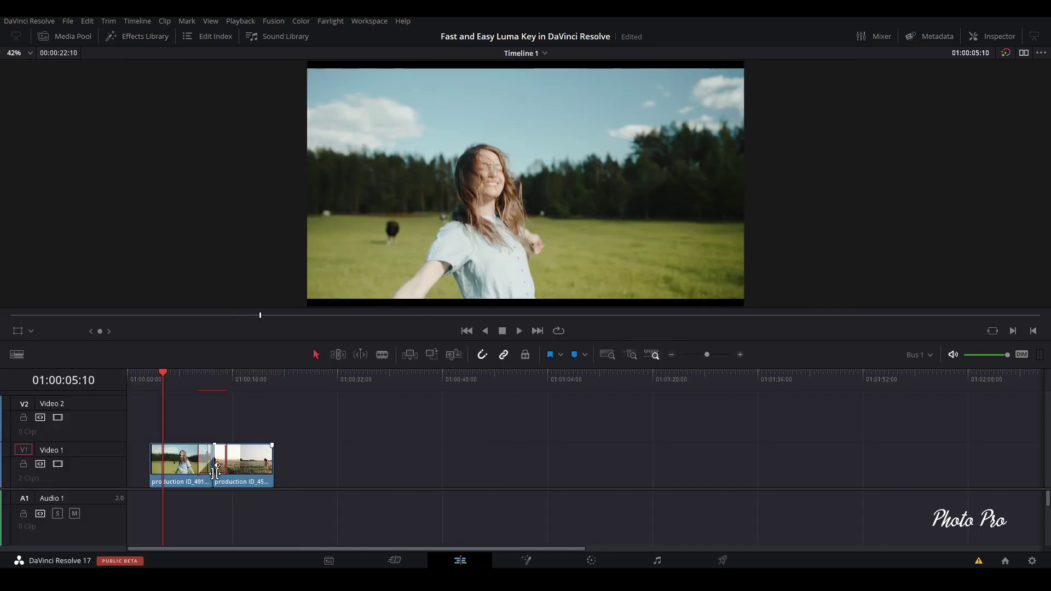
{"action": "key", "text": "space"}
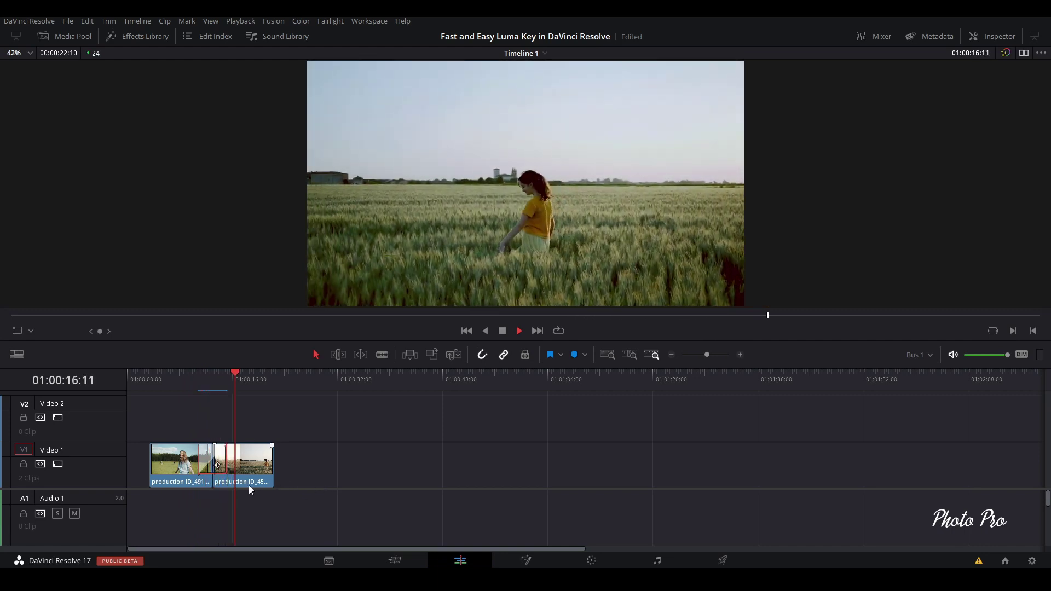
{"action": "key", "text": "space"}
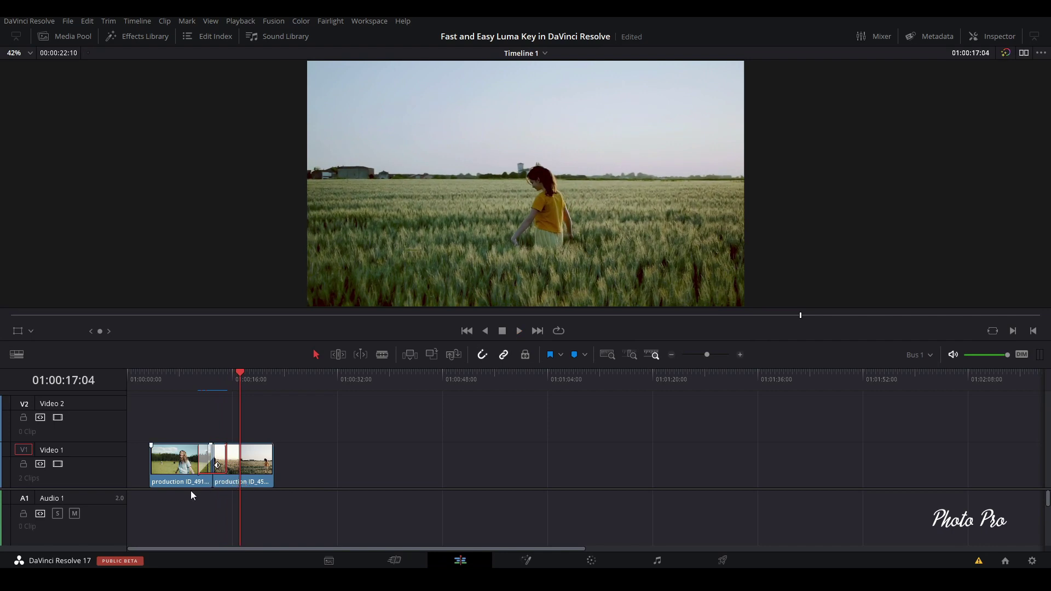
{"action": "left_click", "coordinate": [182, 379]}
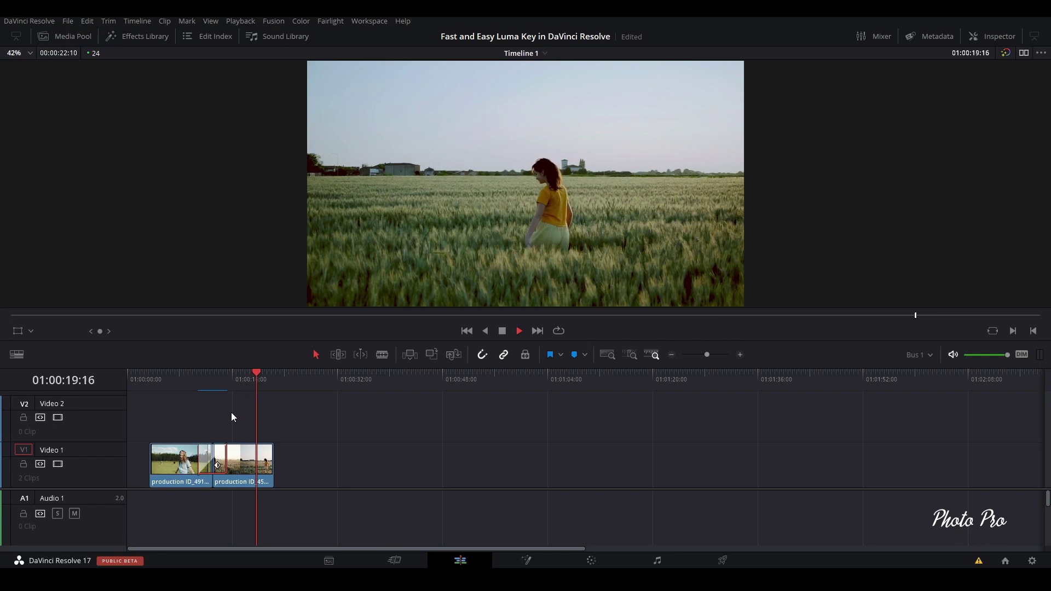
{"action": "left_click_drag", "start_coordinate": [179, 378], "coordinate": [176, 444]}
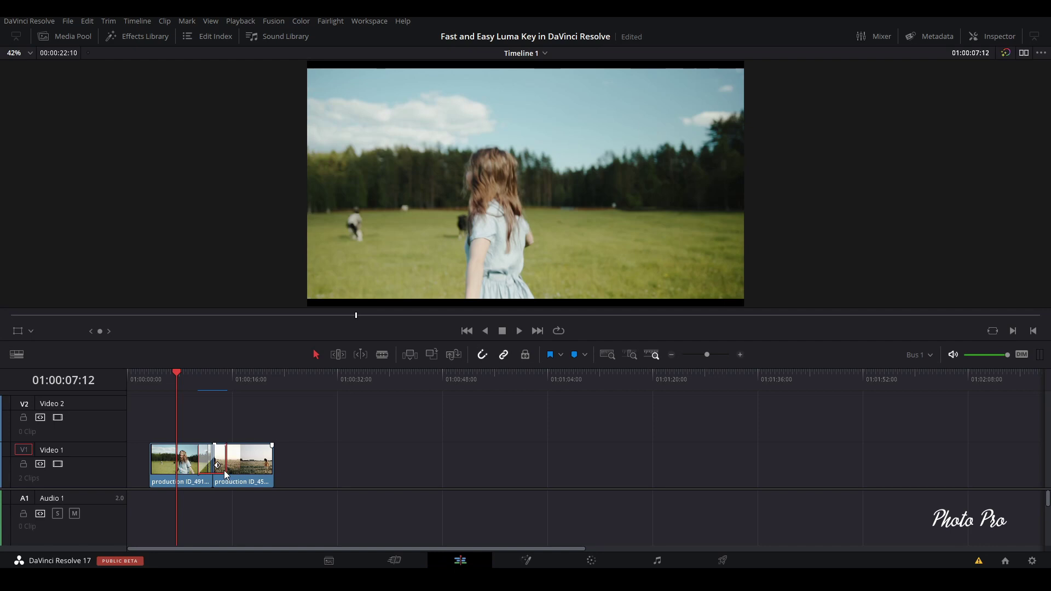
Save the clip transition as a transition preset named 'Luma Fade'
{"action": "right_click", "coordinate": [225, 458]}
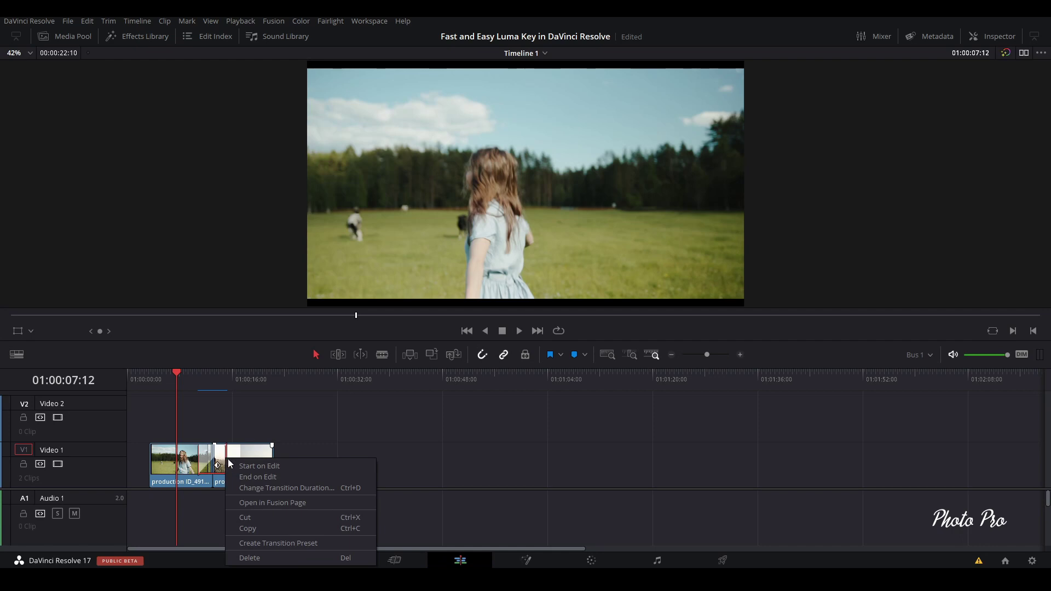
{"action": "left_click", "coordinate": [261, 544]}
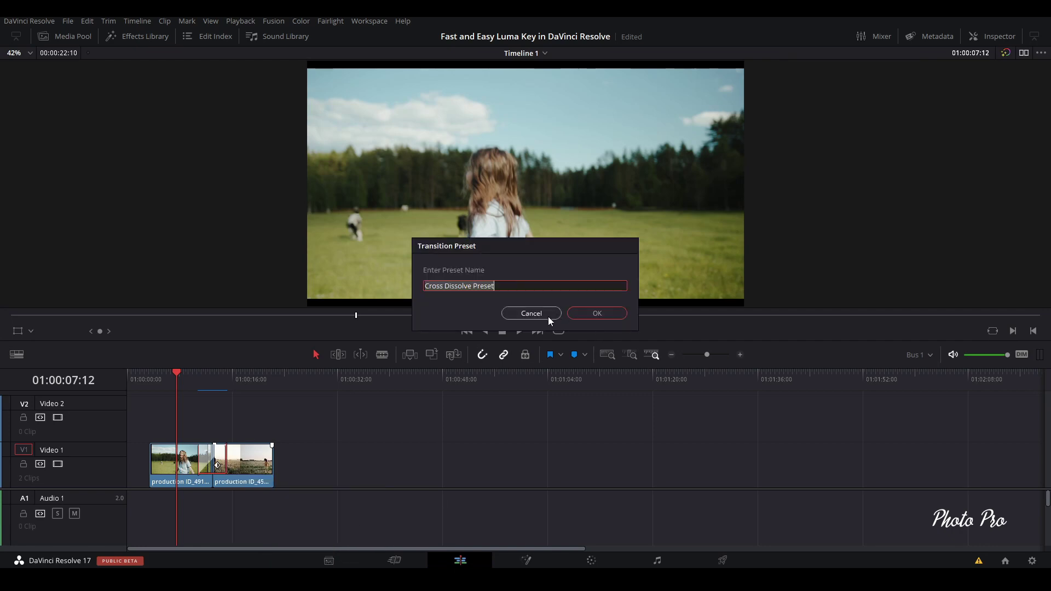
{"action": "type", "text": "Lu"}
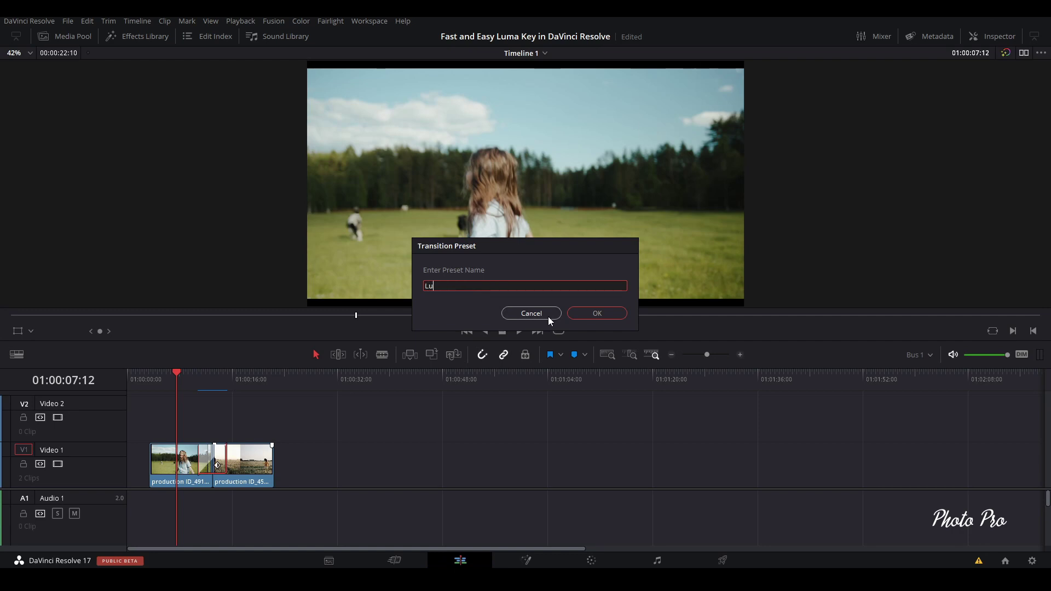
{"action": "type", "text": "ma Fade"}
{"action": "key", "text": "Return"}
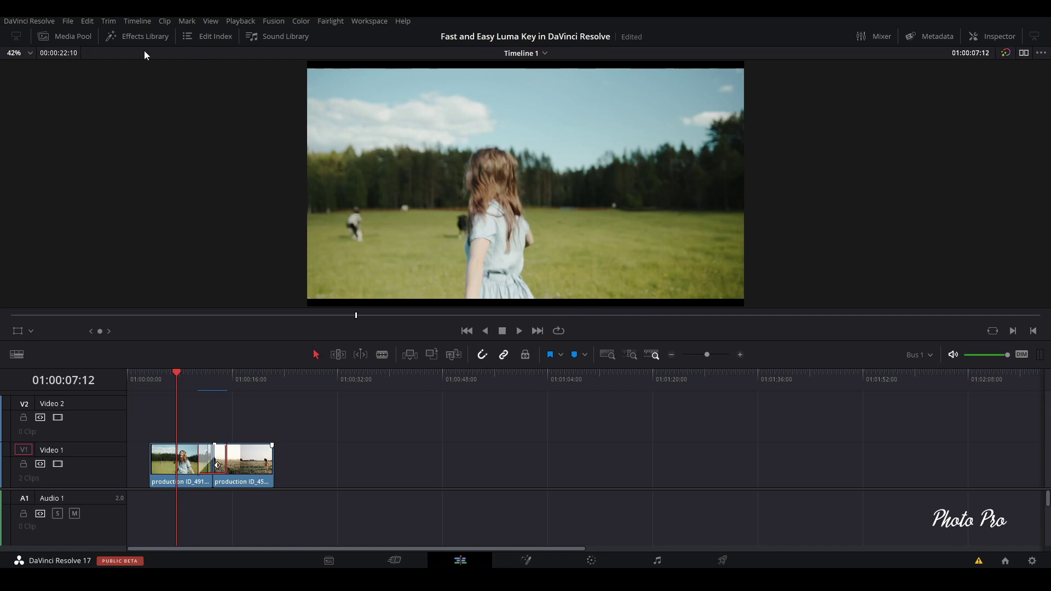
{"action": "left_click", "coordinate": [133, 38]}
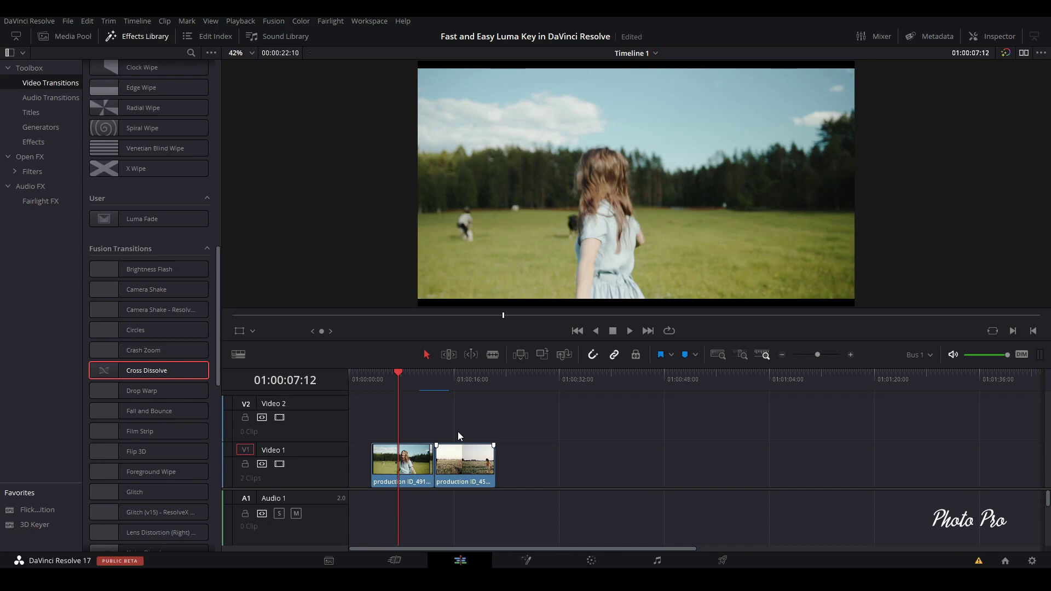
Apply the Luma Fade preset at the field clips' cut, play it through, and hide the library
{"action": "left_click_drag", "start_coordinate": [144, 222], "coordinate": [443, 460]}
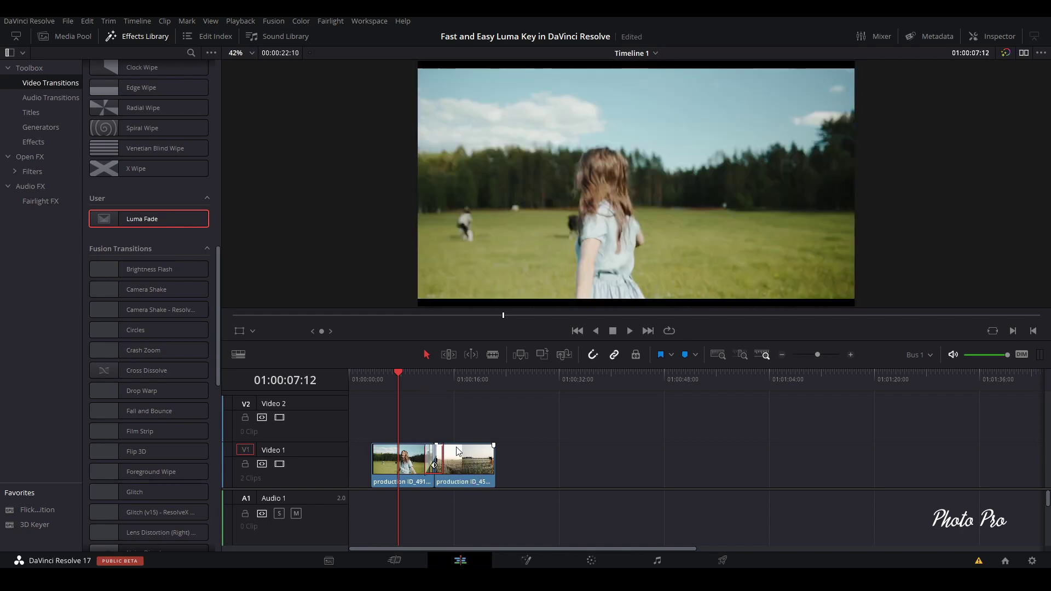
{"action": "key", "text": "space"}
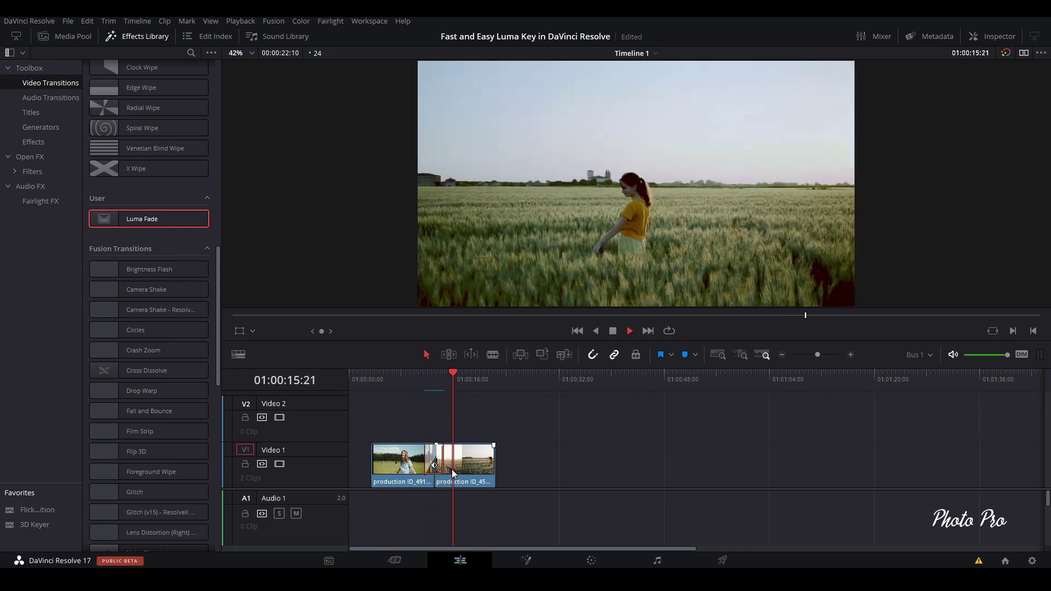
{"action": "key", "text": "space"}
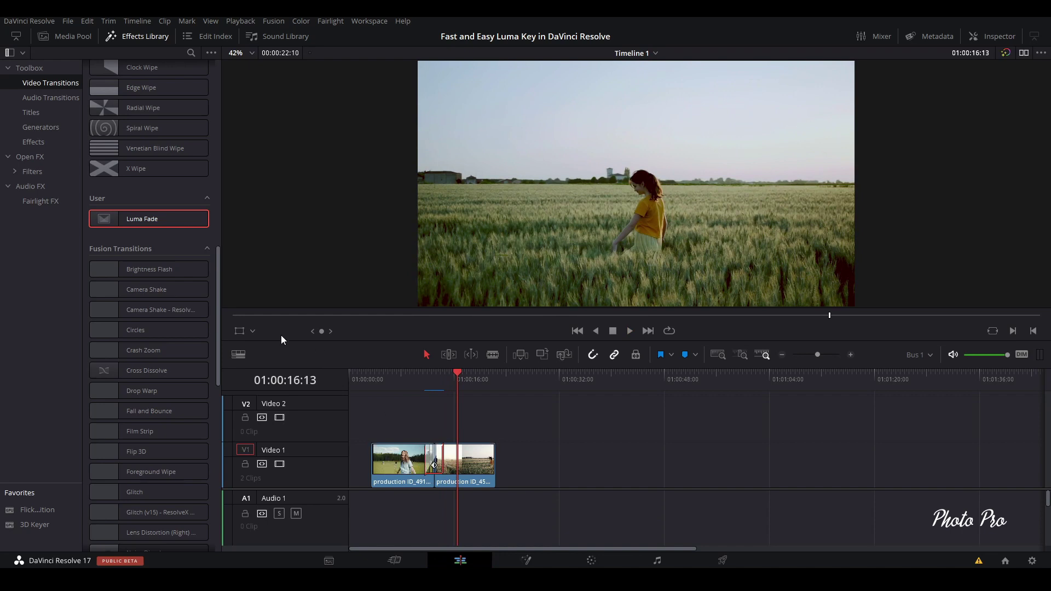
{"action": "left_click", "coordinate": [137, 36]}
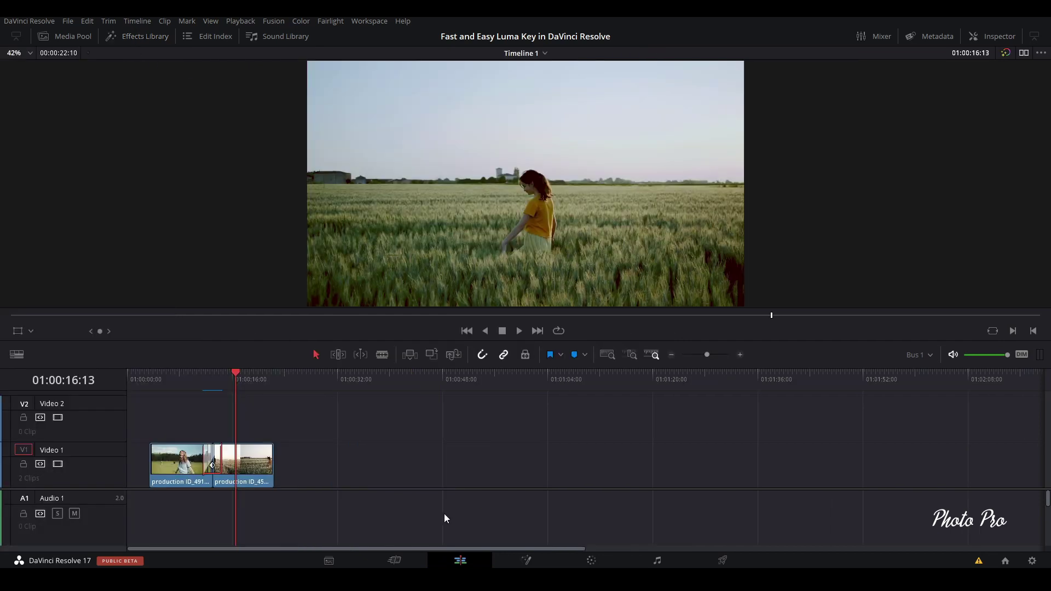
Add video.mp4 and Trees - 60635.mp4 to Video 1 after the field clips
{"action": "left_click_drag", "start_coordinate": [321, 429], "coordinate": [169, 472]}
{"action": "left_click", "coordinate": [323, 474]}
{"action": "left_click", "coordinate": [65, 36]}
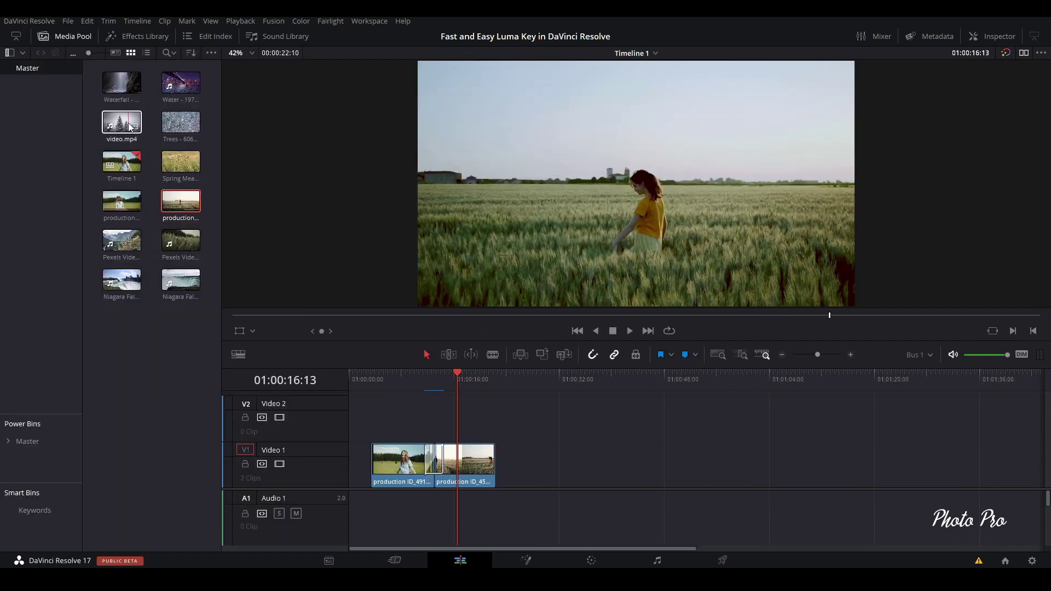
{"action": "left_click_drag", "start_coordinate": [126, 125], "coordinate": [595, 462]}
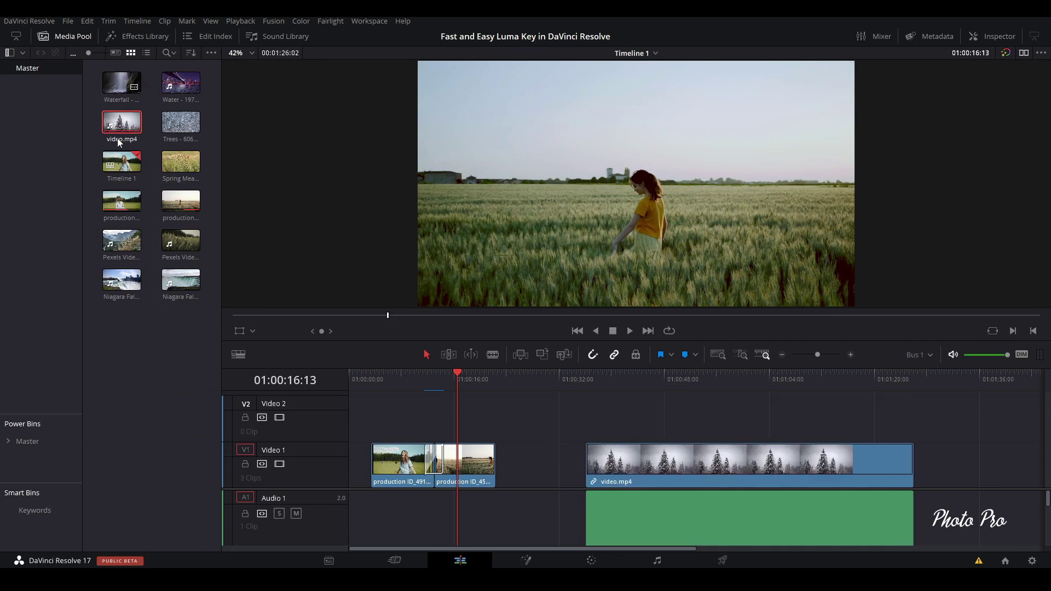
{"action": "left_click_drag", "start_coordinate": [180, 122], "coordinate": [938, 463]}
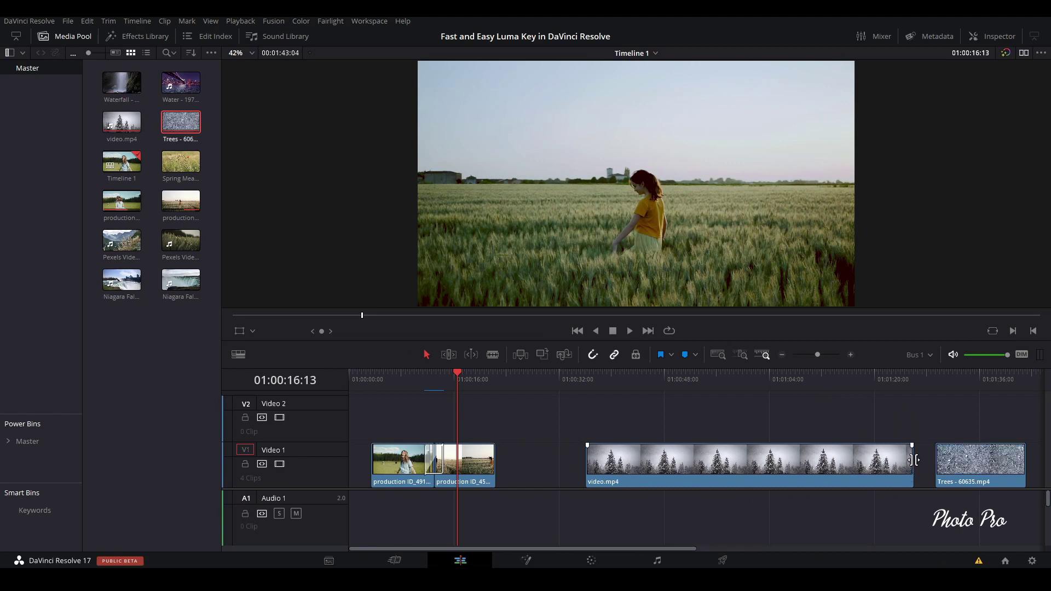
Trim the end of video.mp4 and save the project
{"action": "left_click_drag", "start_coordinate": [912, 459], "coordinate": [664, 480]}
{"action": "left_click_drag", "start_coordinate": [996, 466], "coordinate": [733, 499]}
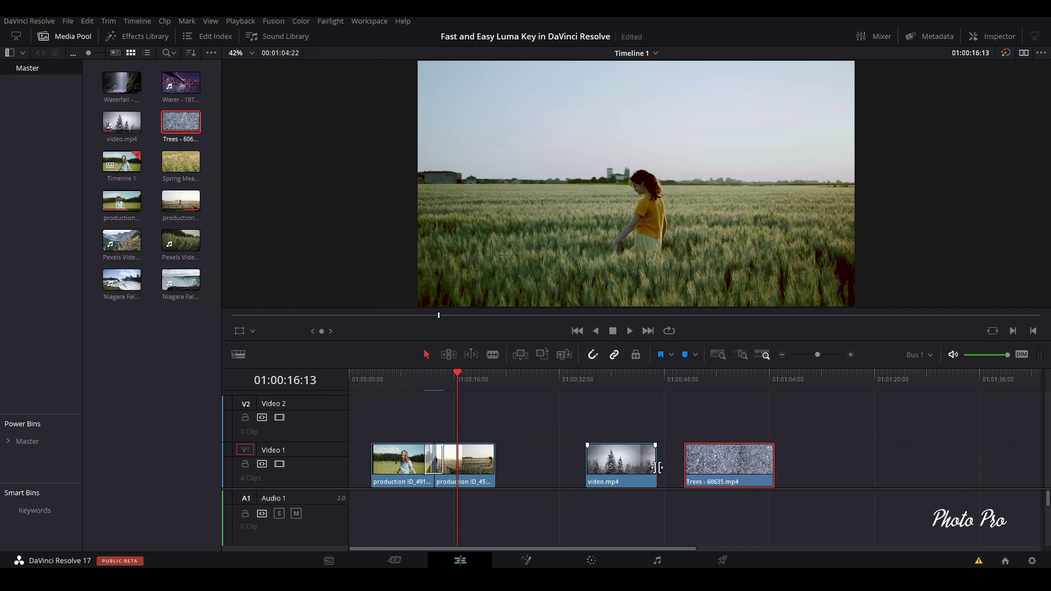
{"action": "key", "text": "ctrl+s"}
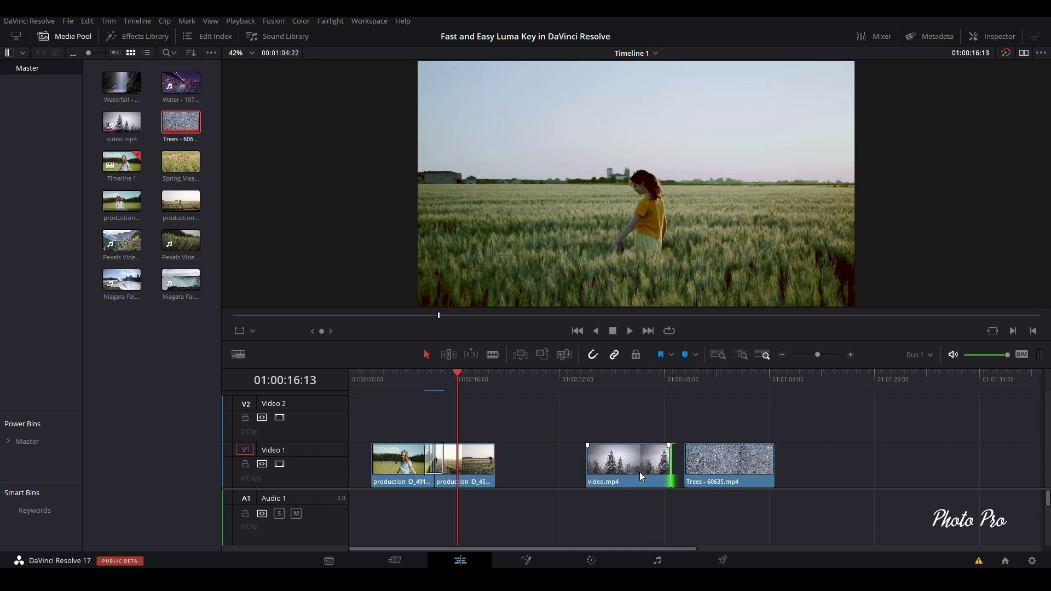
Move video.mp4 up to Video 2 and slide Trees - 60635.mp4 left beneath it to overlap
{"action": "left_click_drag", "start_coordinate": [640, 472], "coordinate": [640, 427]}
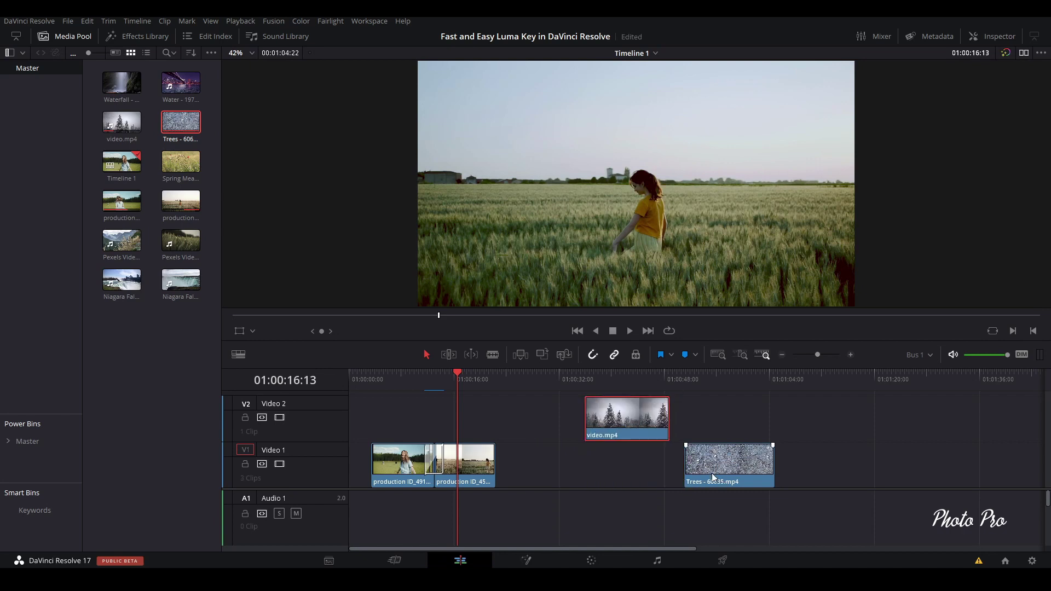
{"action": "left_click", "coordinate": [733, 469]}
{"action": "left_click_drag", "start_coordinate": [733, 468], "coordinate": [689, 482]}
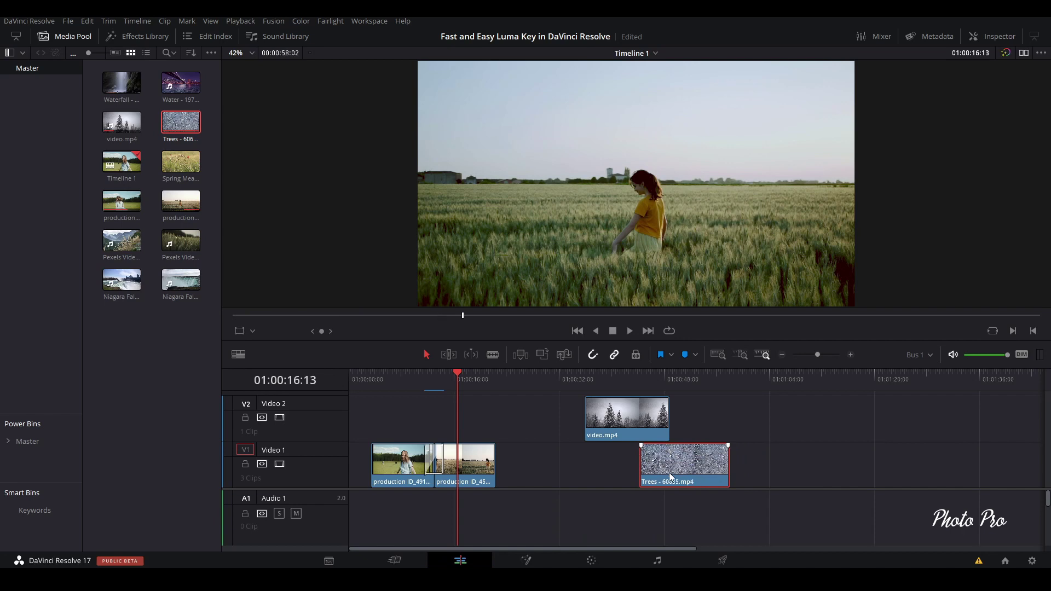
{"action": "left_click_drag", "start_coordinate": [670, 469], "coordinate": [665, 471]}
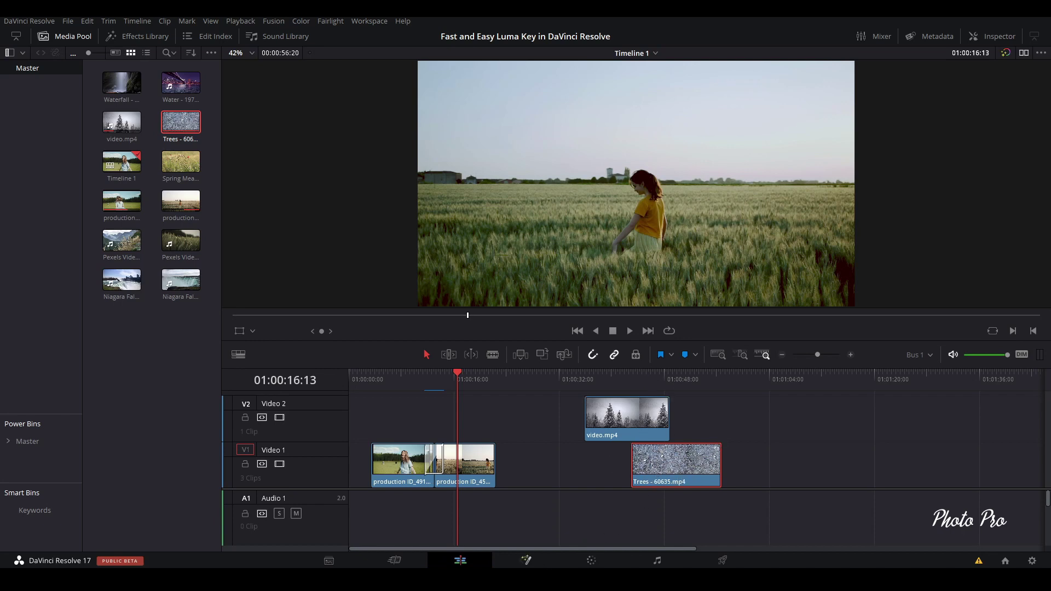
{"action": "left_click", "coordinate": [591, 561]}
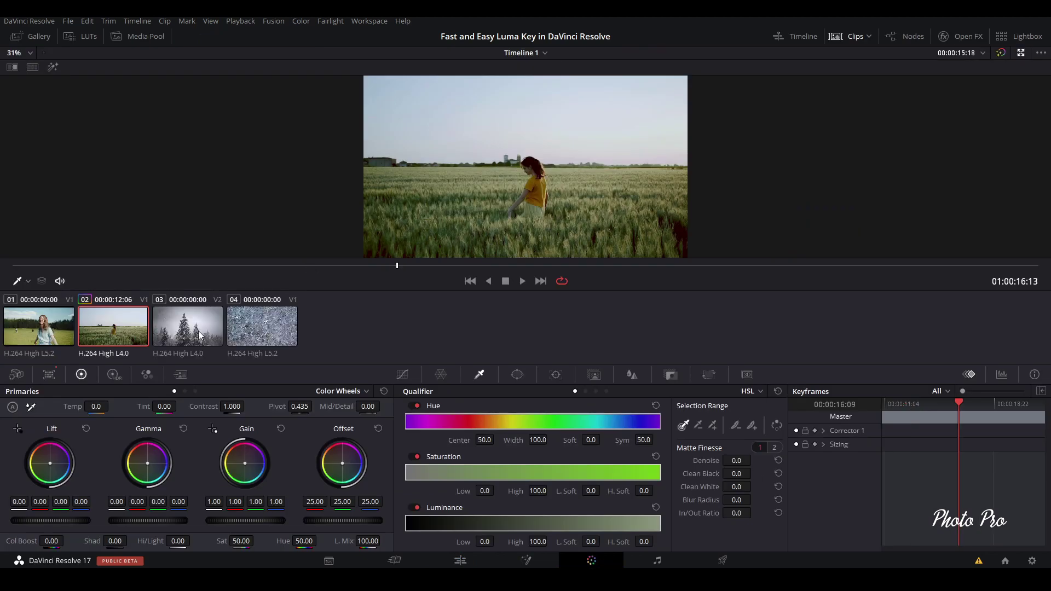
{"action": "left_click", "coordinate": [283, 336]}
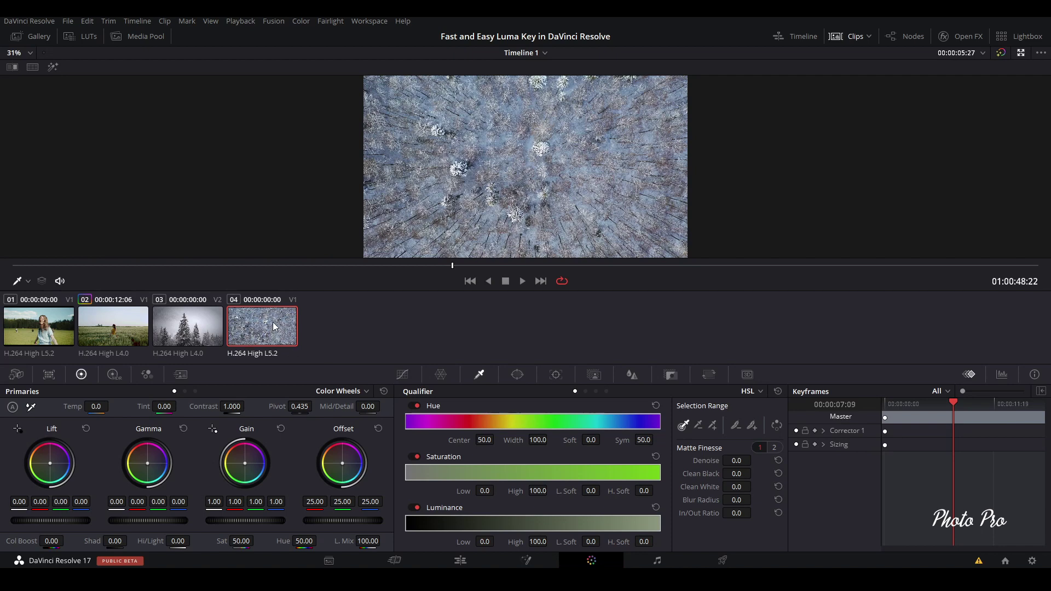
{"action": "left_click", "coordinate": [201, 331]}
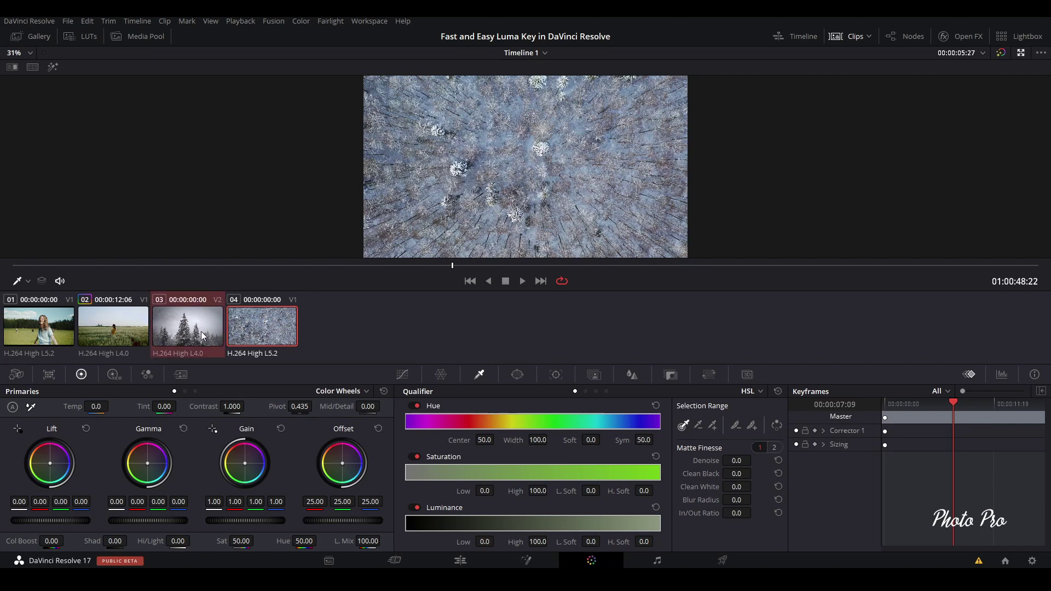
{"action": "right_click", "coordinate": [202, 334]}
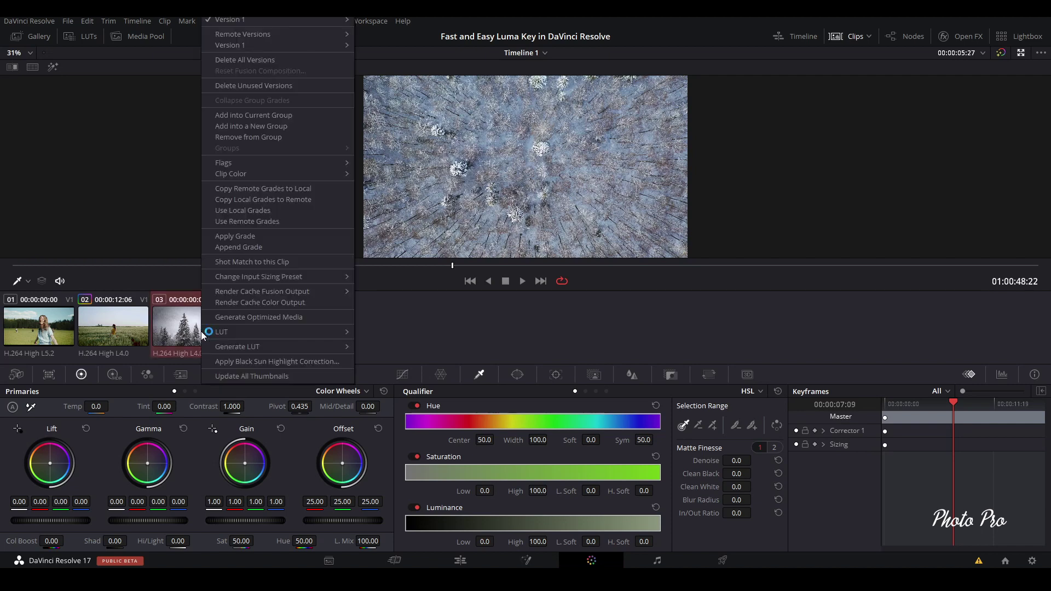
{"action": "left_click", "coordinate": [236, 263]}
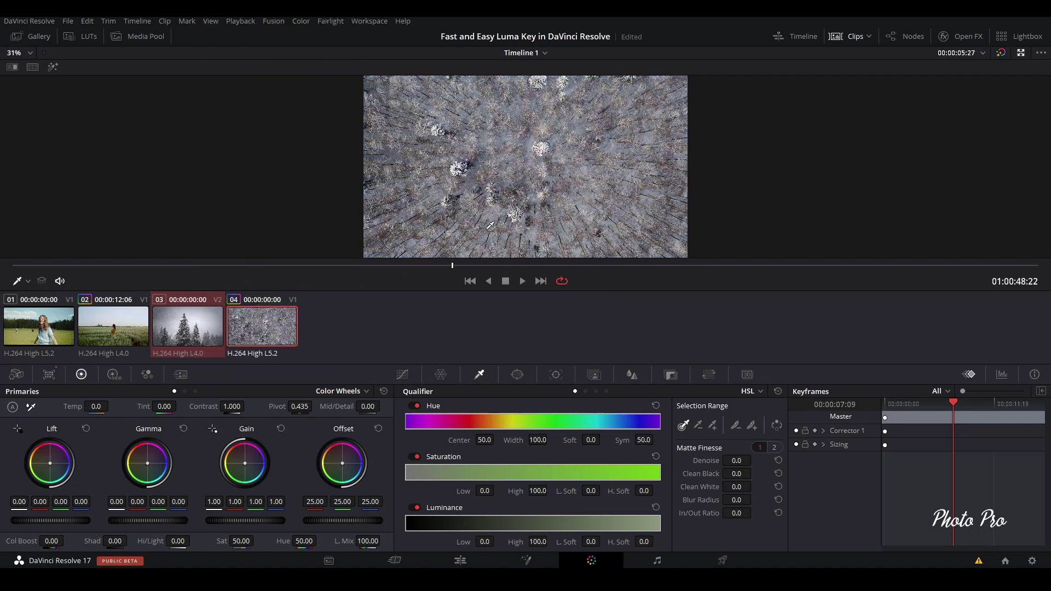
{"action": "left_click", "coordinate": [222, 327]}
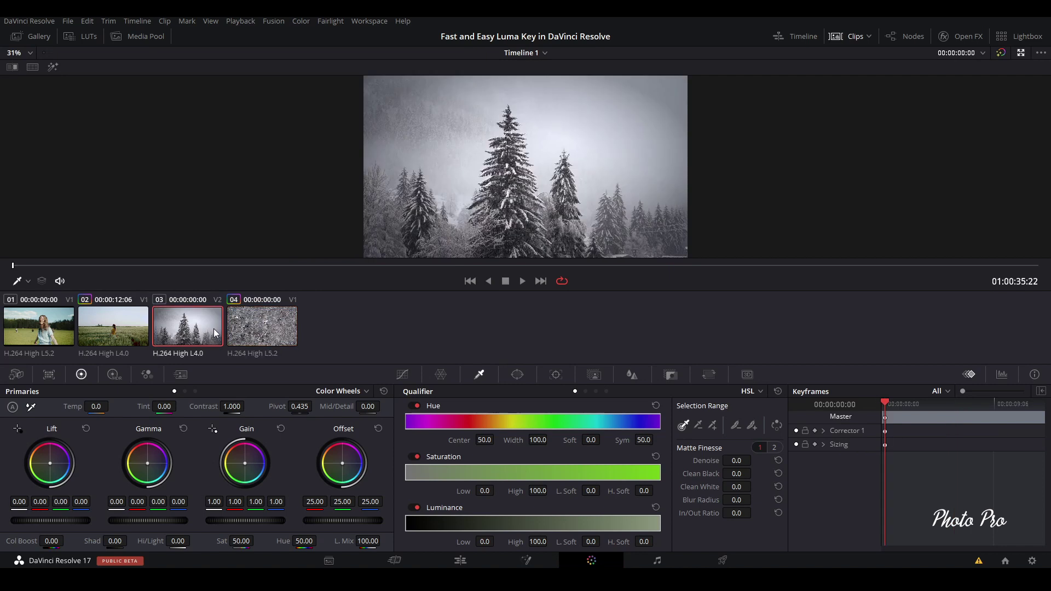
{"action": "left_click", "coordinate": [261, 329]}
{"action": "left_click", "coordinate": [209, 324]}
{"action": "left_click", "coordinate": [254, 339]}
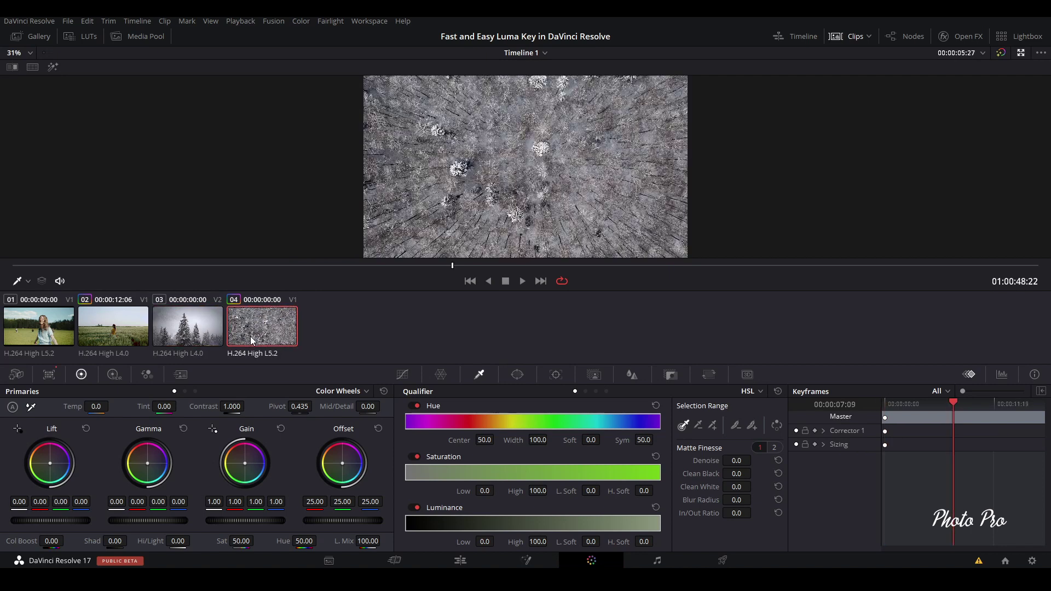
Show the timeline tracks, select the snowy trees clip on V2, and park the playhead at 01:00:43:21
{"action": "left_click", "coordinate": [805, 34]}
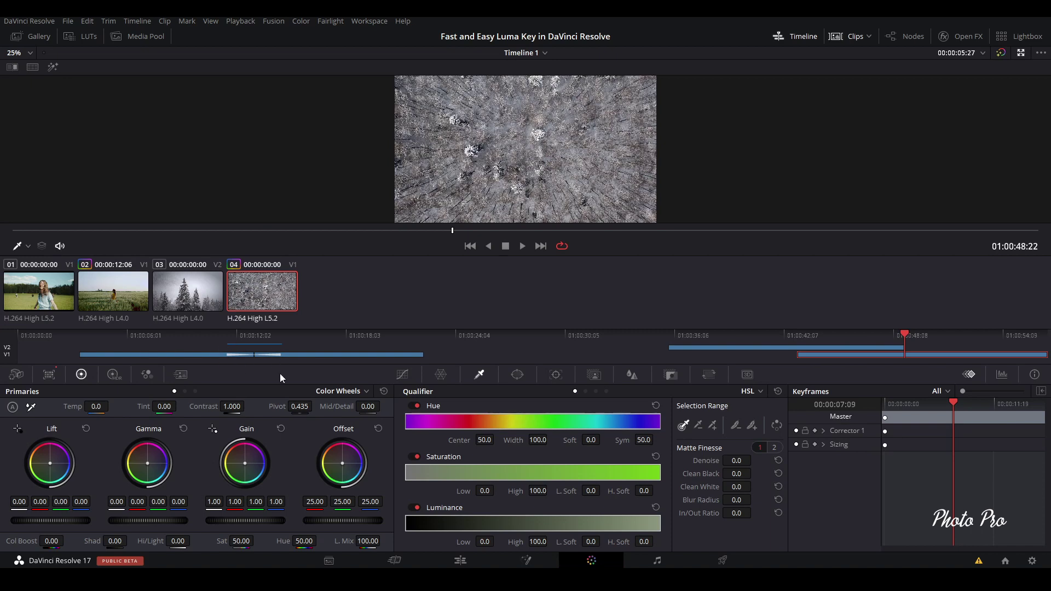
{"action": "left_click", "coordinate": [777, 347]}
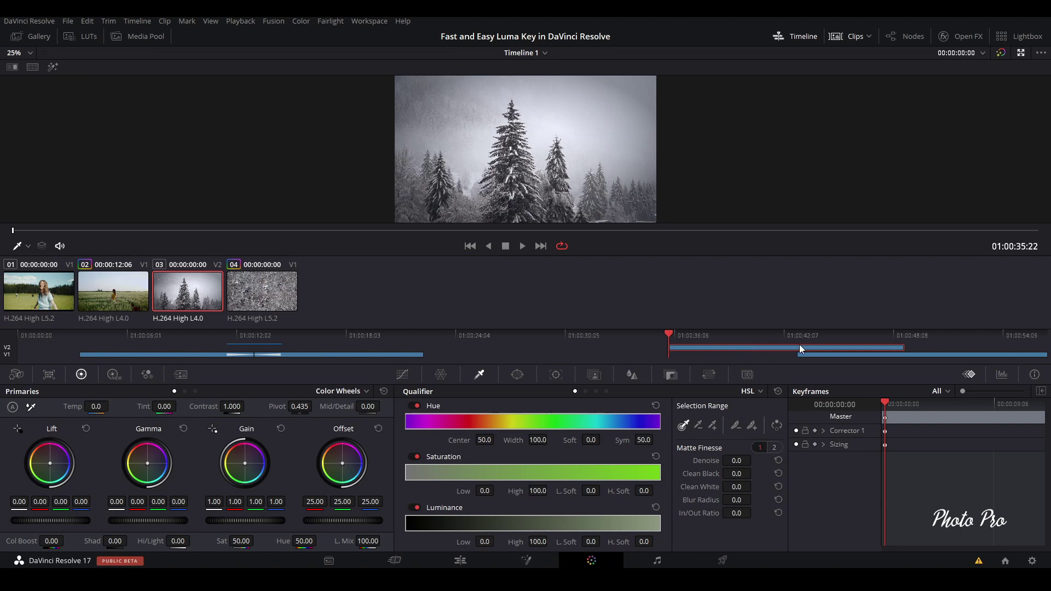
{"action": "left_click", "coordinate": [809, 332]}
{"action": "left_click_drag", "start_coordinate": [808, 331], "coordinate": [838, 330]}
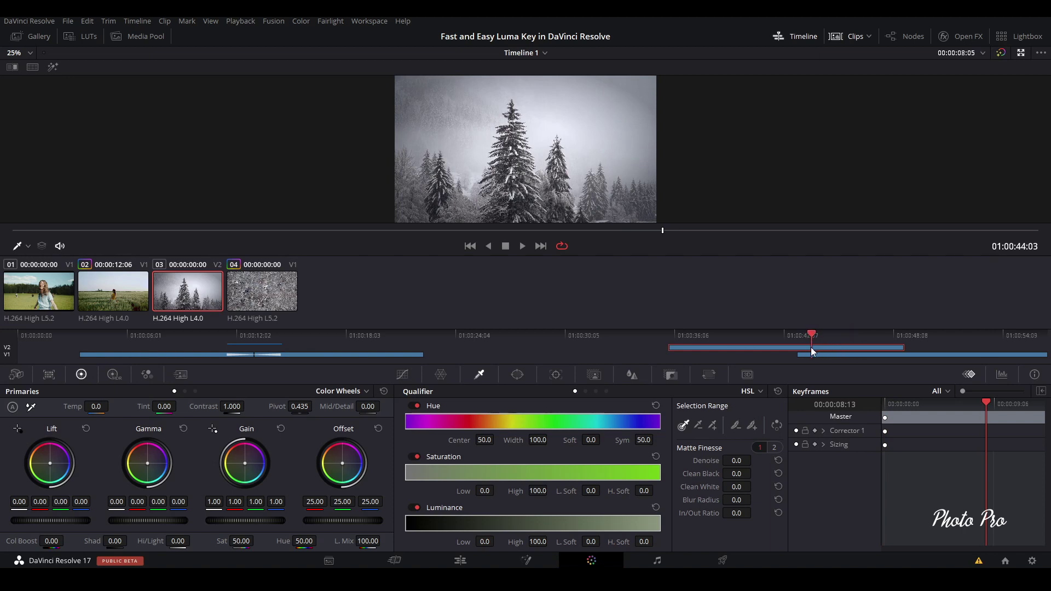
{"action": "key", "text": "Left"}
{"action": "key", "text": "Left"}
{"action": "key", "text": "Left"}
{"action": "key", "text": "Left"}
{"action": "key", "text": "Left"}
{"action": "key", "text": "Left"}
{"action": "key", "text": "Left"}
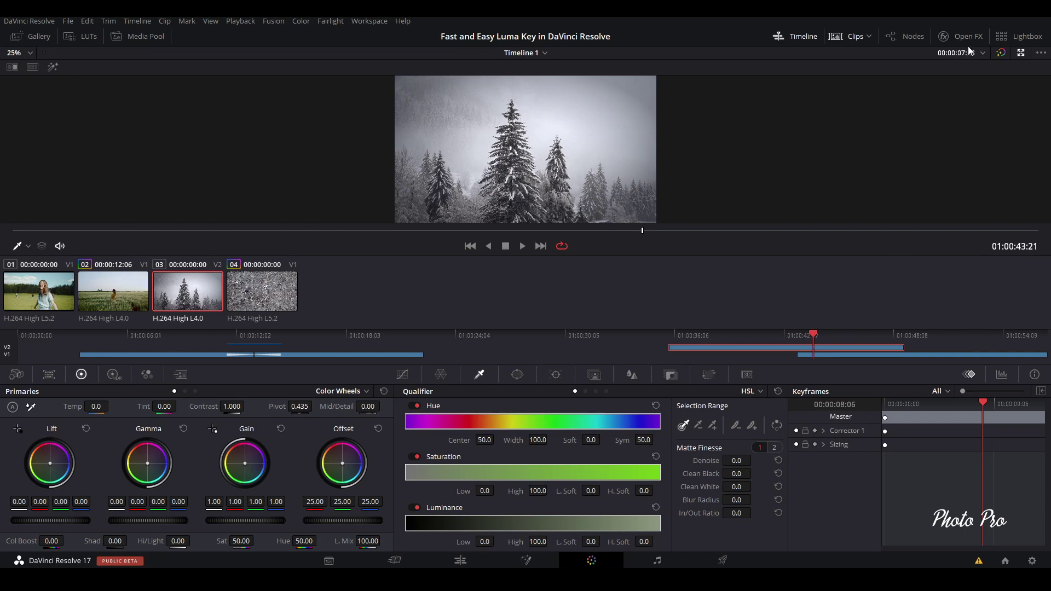
Add serial node 02 after node 01 and connect its key output to a new alpha output
{"action": "left_click", "coordinate": [921, 39]}
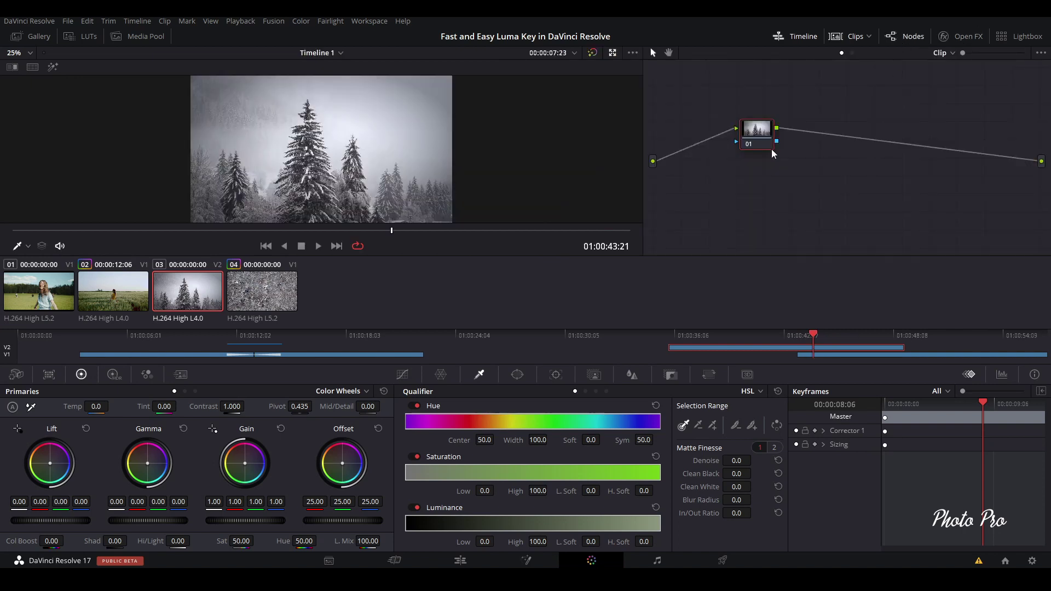
{"action": "left_click_drag", "start_coordinate": [764, 144], "coordinate": [714, 140]}
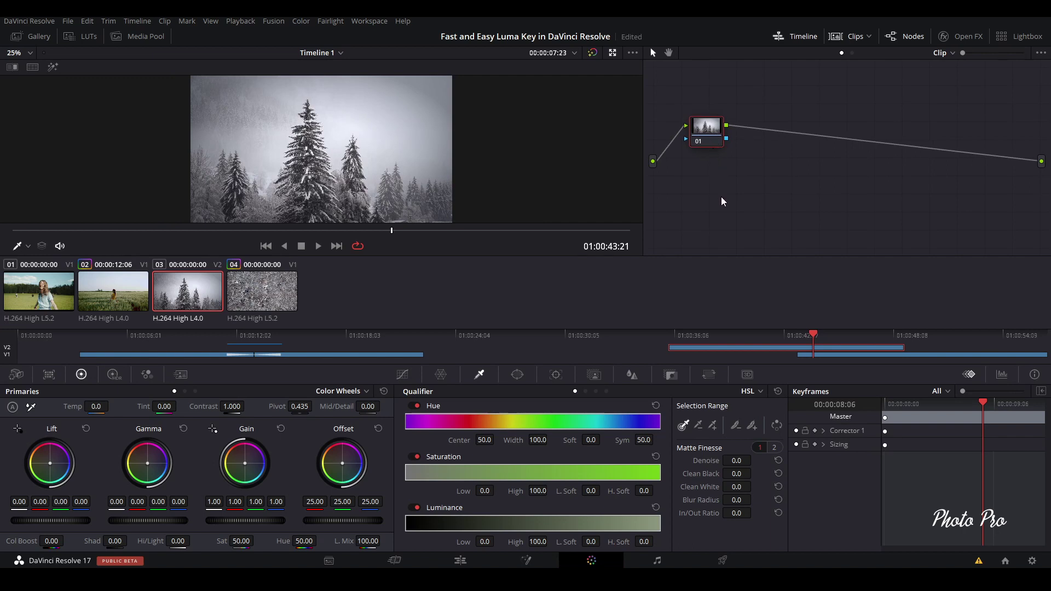
{"action": "key", "text": "alt+s"}
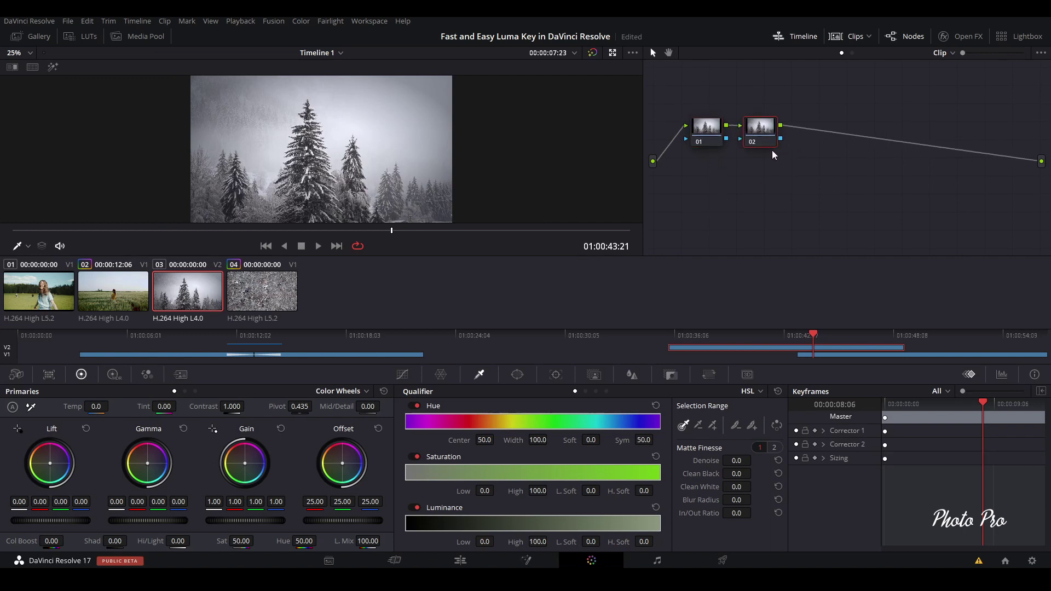
{"action": "right_click", "coordinate": [790, 180]}
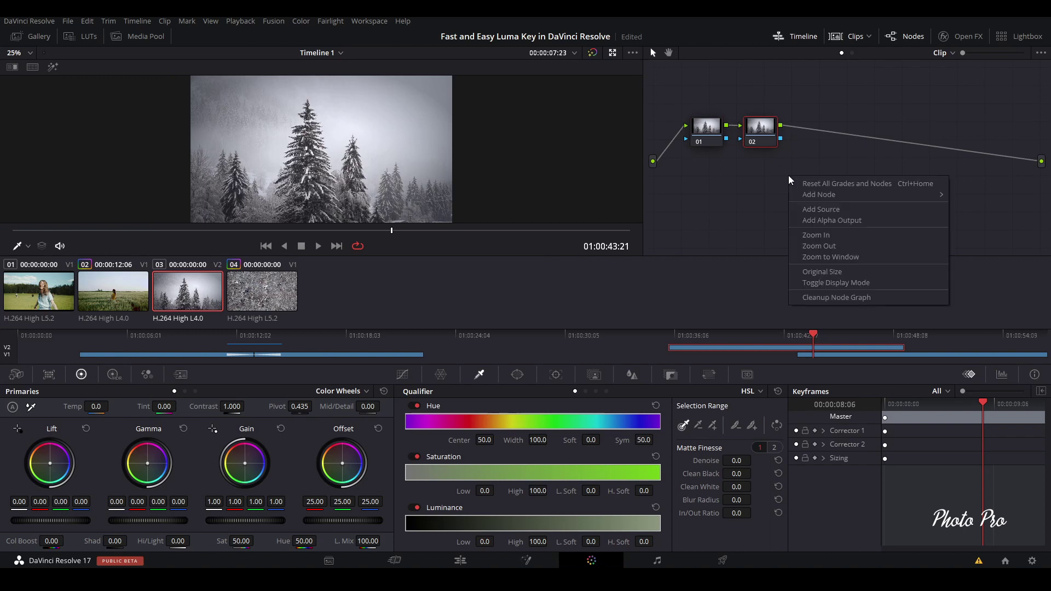
{"action": "left_click", "coordinate": [815, 221]}
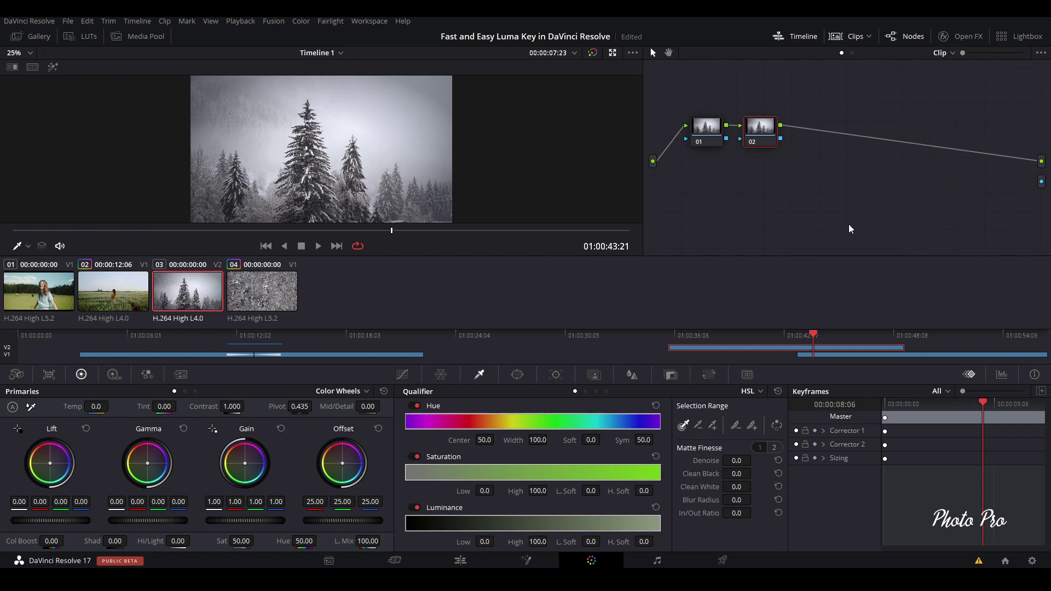
{"action": "left_click_drag", "start_coordinate": [781, 138], "coordinate": [1042, 181]}
Set a starting keyframe on Corrector 2 and give the Luminance qualifier H. Soft 12
{"action": "left_click", "coordinate": [815, 445]}
{"action": "left_click", "coordinate": [641, 542]}
{"action": "type", "text": "12"}
{"action": "key", "text": "Return"}
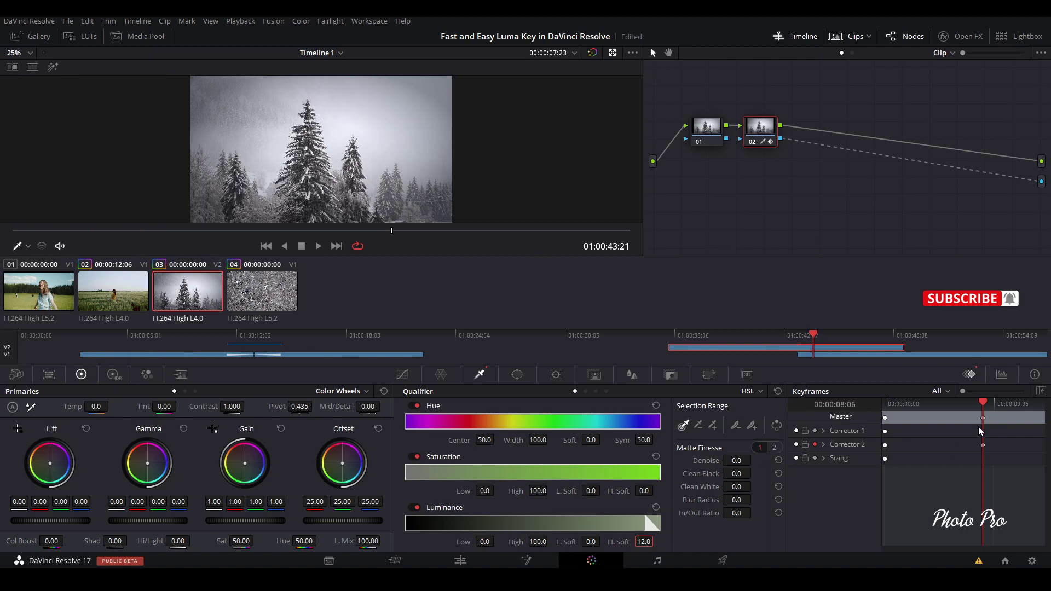
Later in the clip, lower Luminance High to 38.6 for a second keyframe and enlarge the Keyframes panel
{"action": "left_click_drag", "start_coordinate": [992, 405], "coordinate": [1040, 413]}
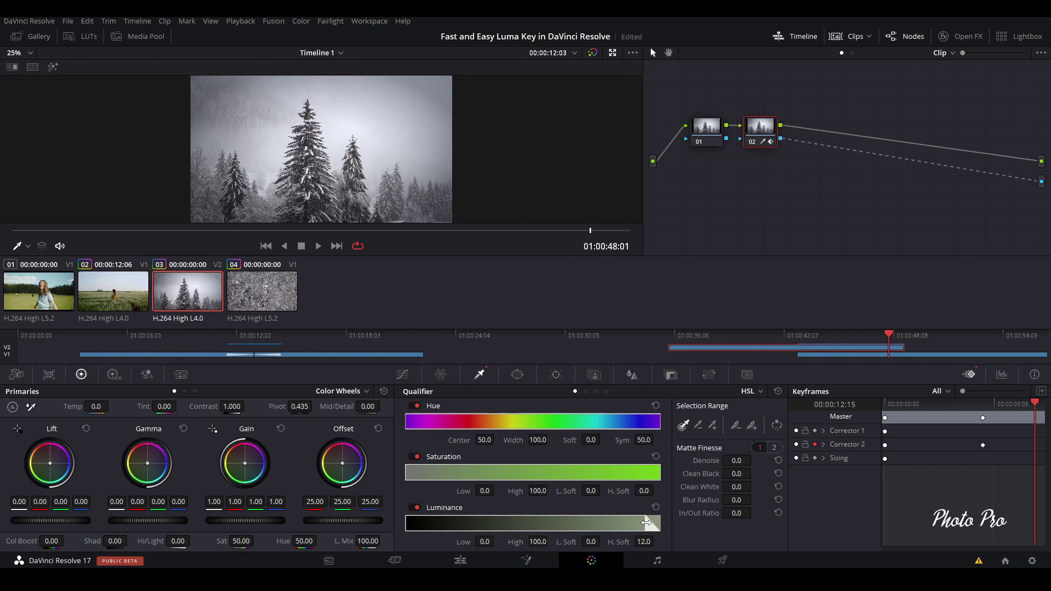
{"action": "left_click_drag", "start_coordinate": [647, 523], "coordinate": [489, 509]}
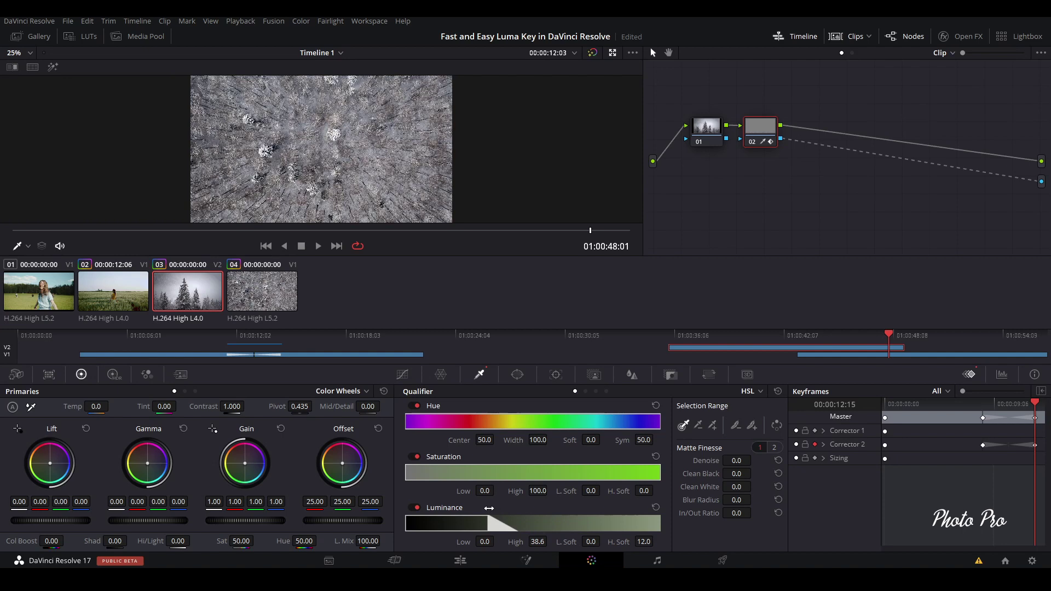
{"action": "left_click", "coordinate": [1041, 392]}
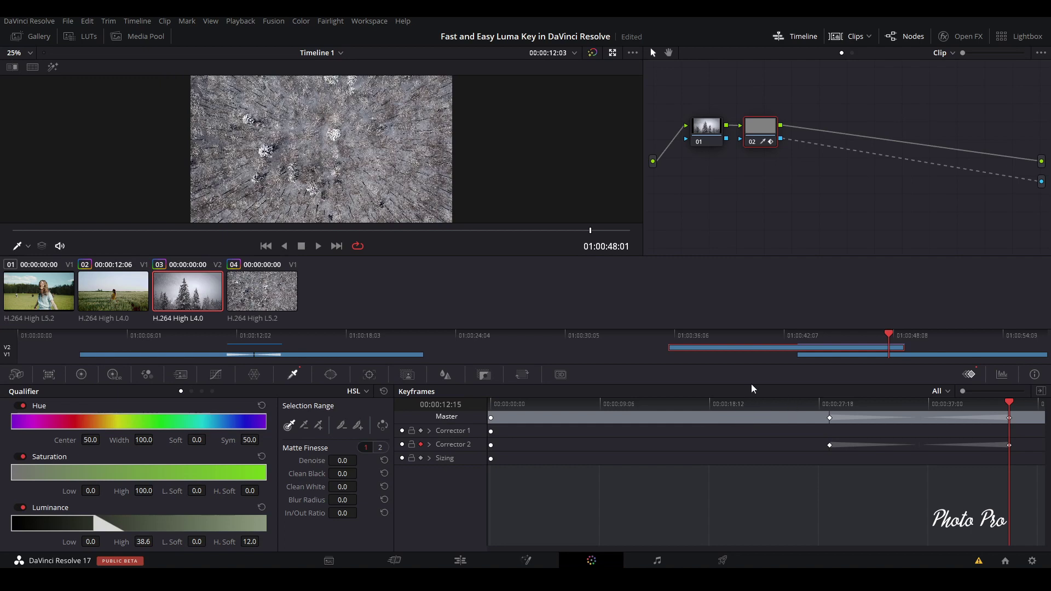
Play back the animated luma key from before it starts, then go to the Edit page
{"action": "left_click", "coordinate": [747, 405]}
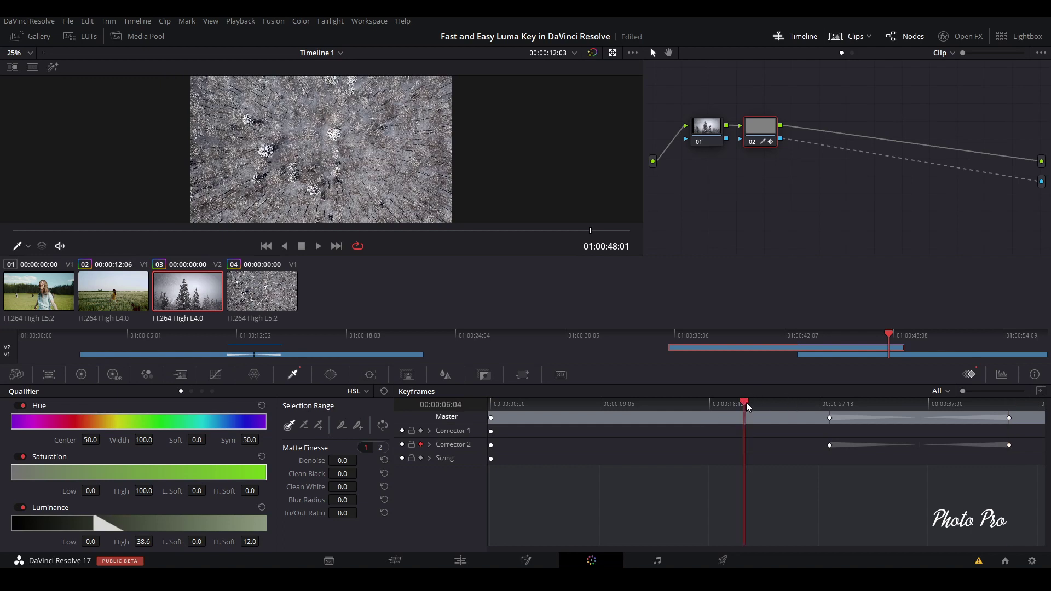
{"action": "key", "text": "space"}
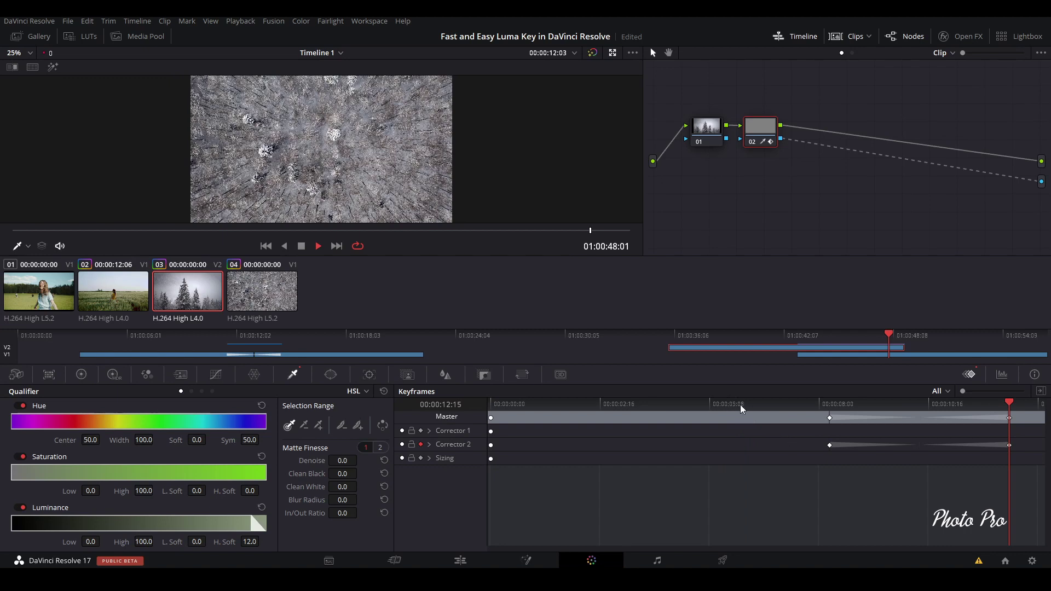
{"action": "left_click", "coordinate": [741, 408]}
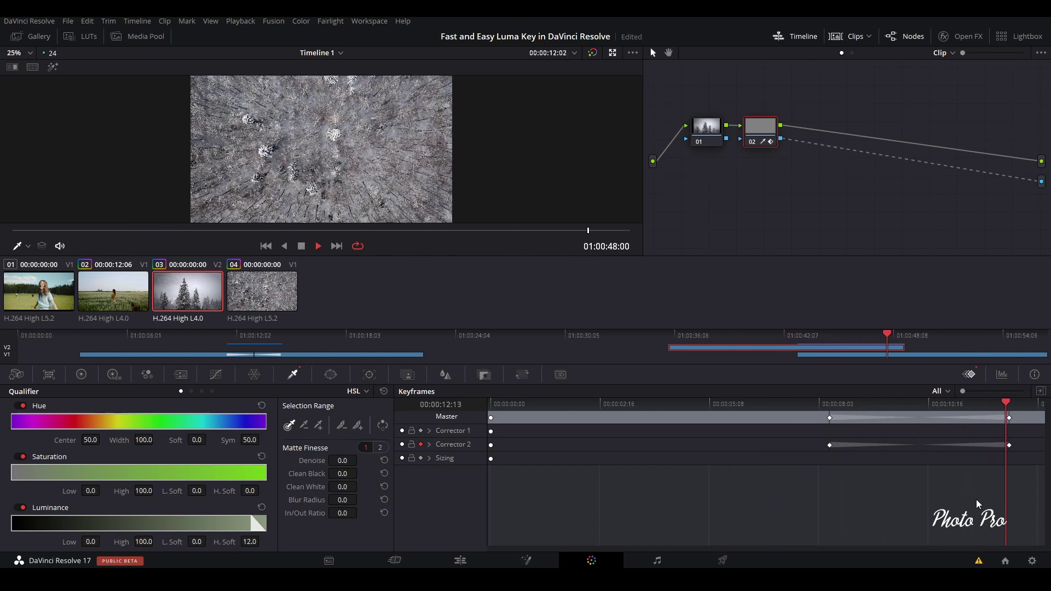
{"action": "key", "text": "space"}
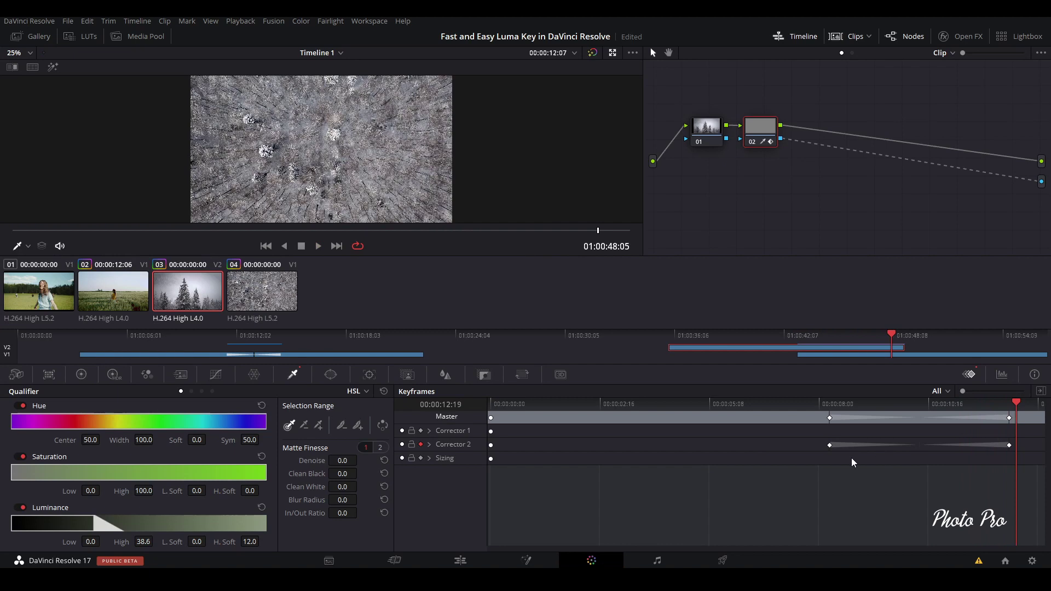
{"action": "left_click", "coordinate": [460, 561]}
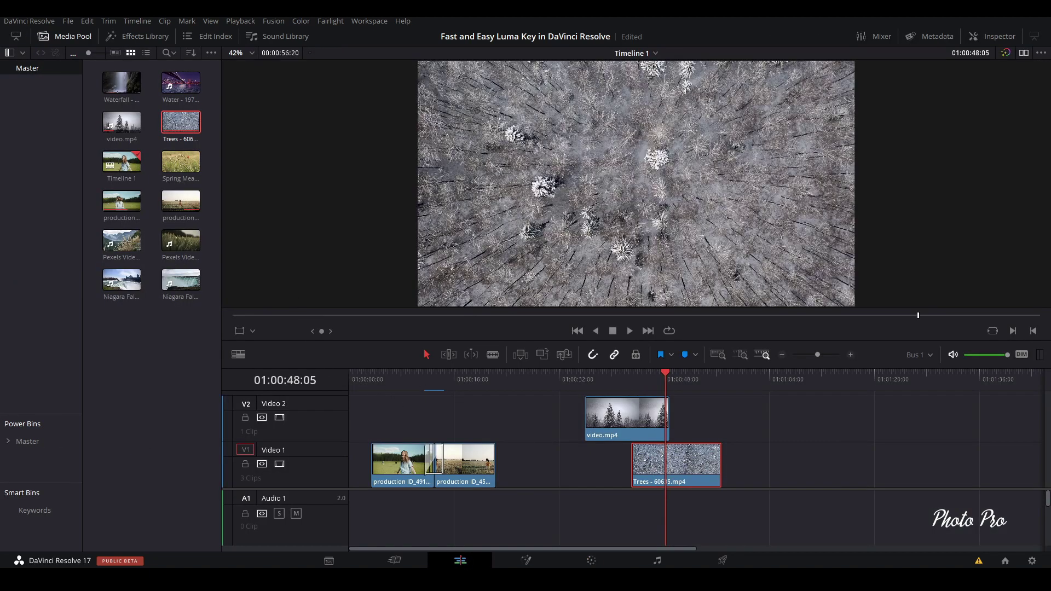
Hide the media pool, park the playhead at 01:00:43:00, and return to the Color page
{"action": "left_click", "coordinate": [65, 39]}
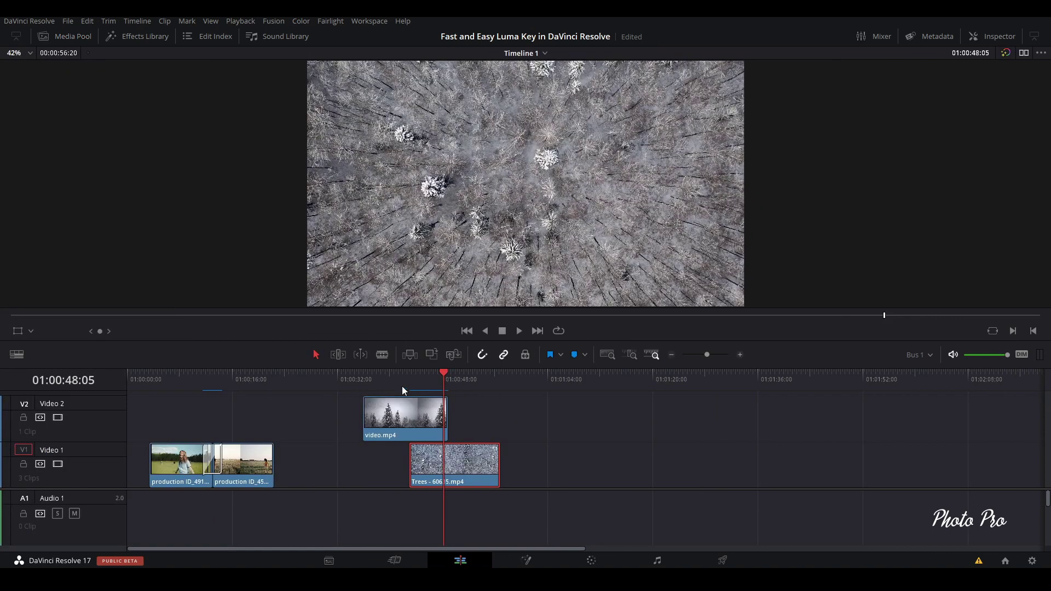
{"action": "left_click", "coordinate": [410, 372]}
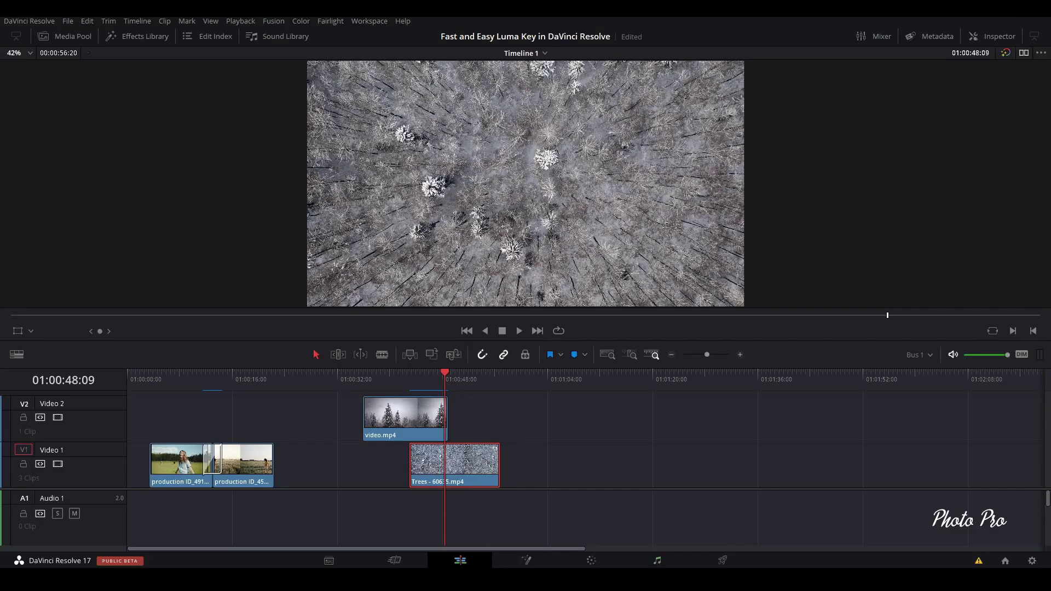
{"action": "left_click", "coordinate": [602, 565]}
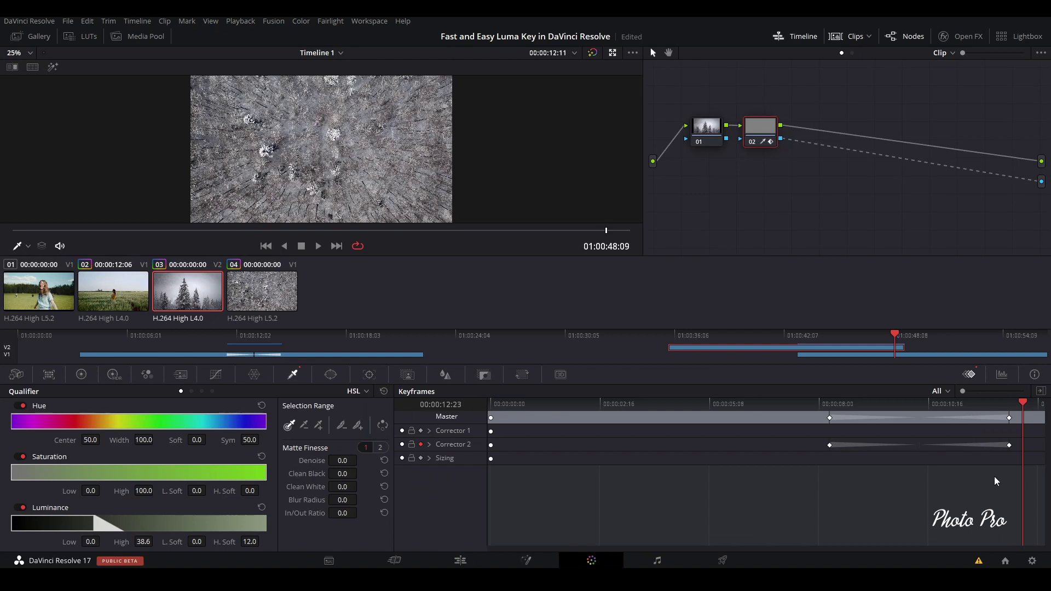
Drag the Master and Corrector 2 end keyframes earlier to 00:00:09:14, preview, then return to Edit
{"action": "left_click_drag", "start_coordinate": [1001, 478], "coordinate": [1023, 399]}
{"action": "left_click_drag", "start_coordinate": [1011, 449], "coordinate": [888, 445]}
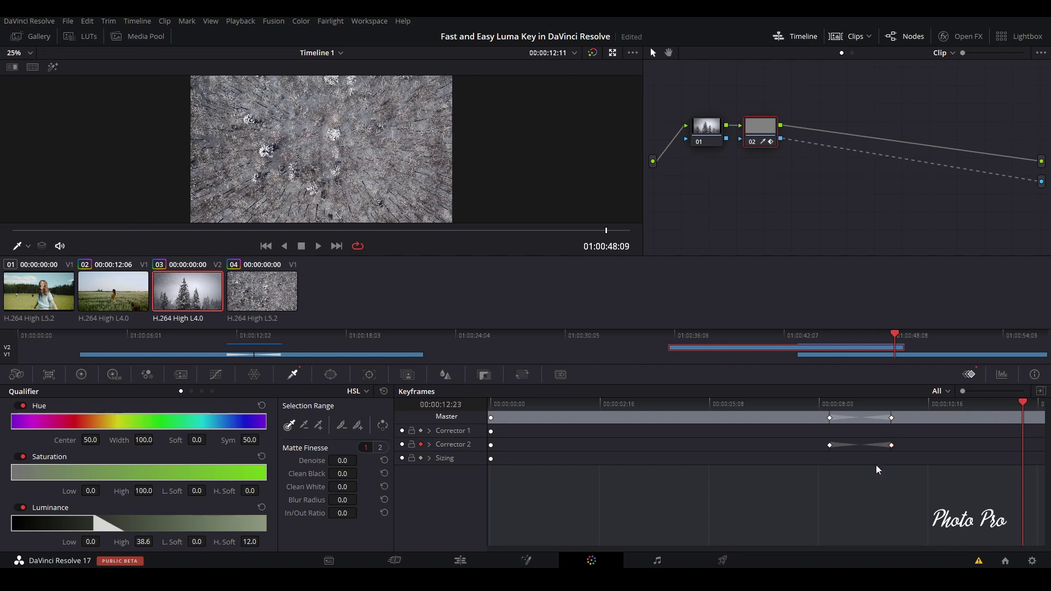
{"action": "left_click", "coordinate": [792, 405]}
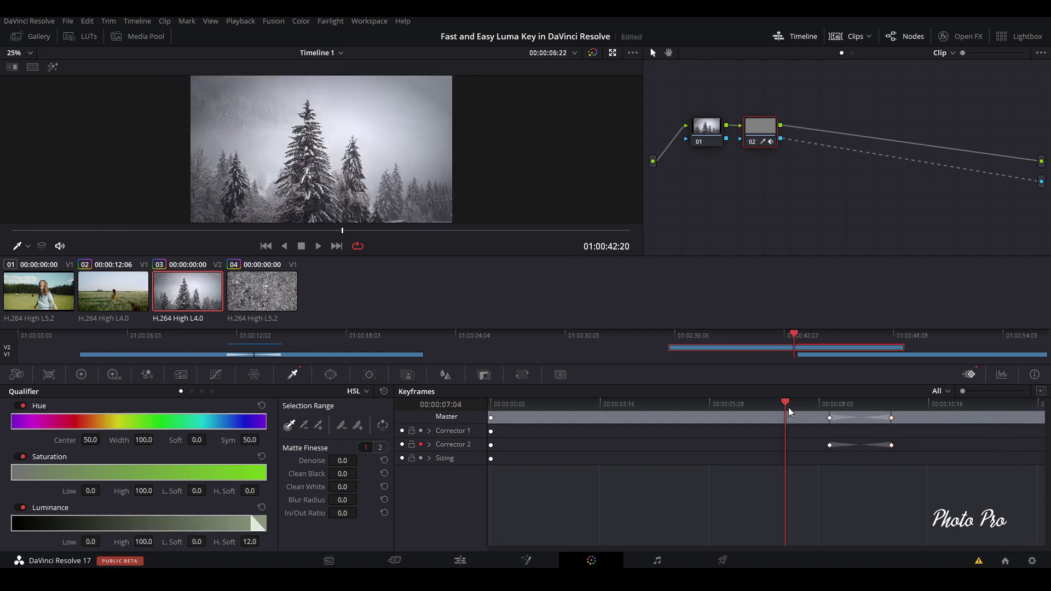
{"action": "left_click", "coordinate": [800, 449]}
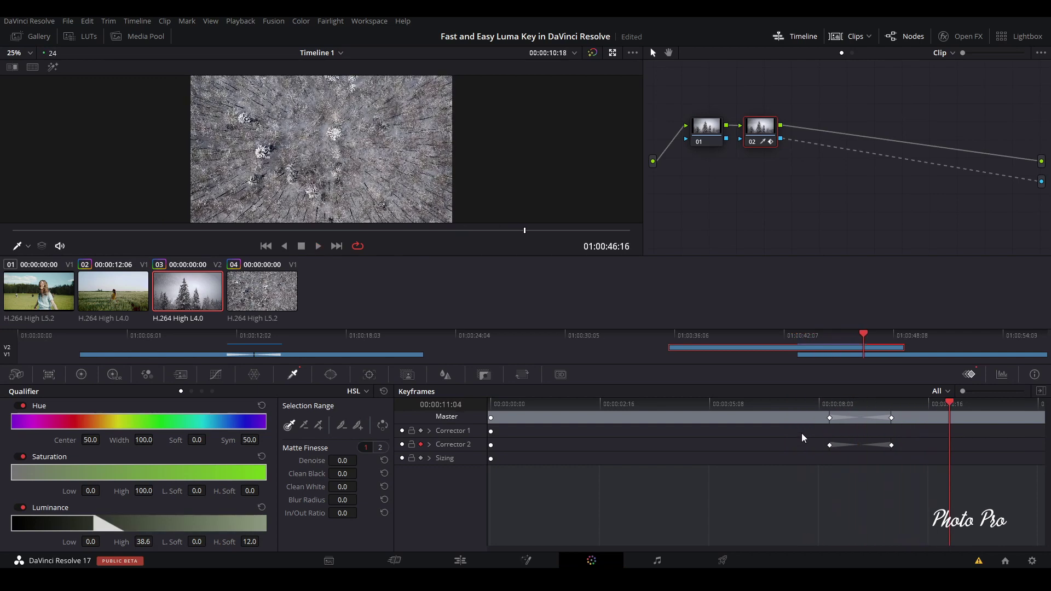
{"action": "key", "text": "space"}
{"action": "left_click_drag", "start_coordinate": [876, 471], "coordinate": [940, 446]}
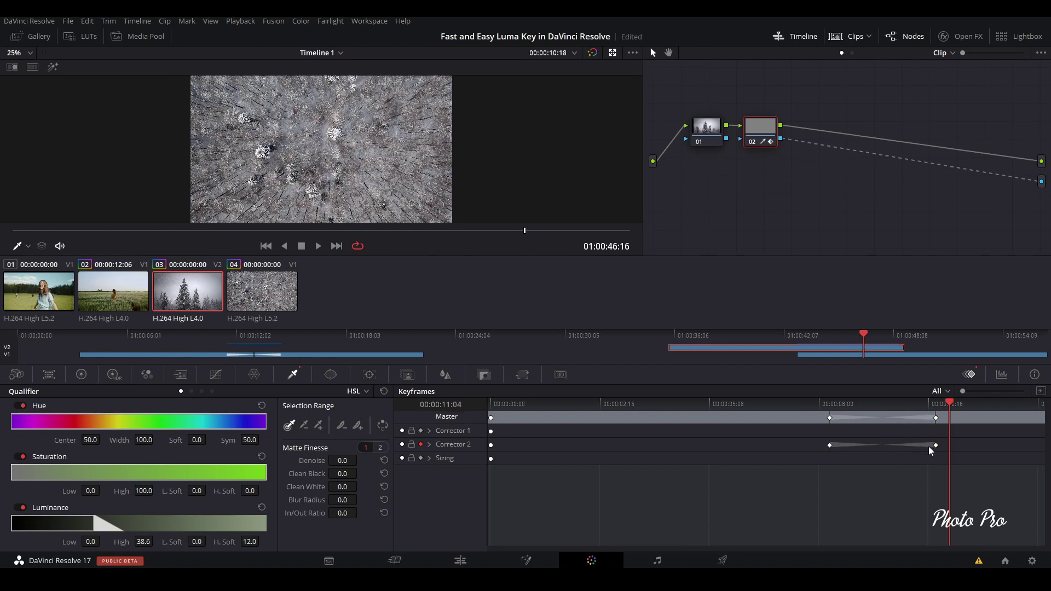
{"action": "left_click", "coordinate": [480, 563]}
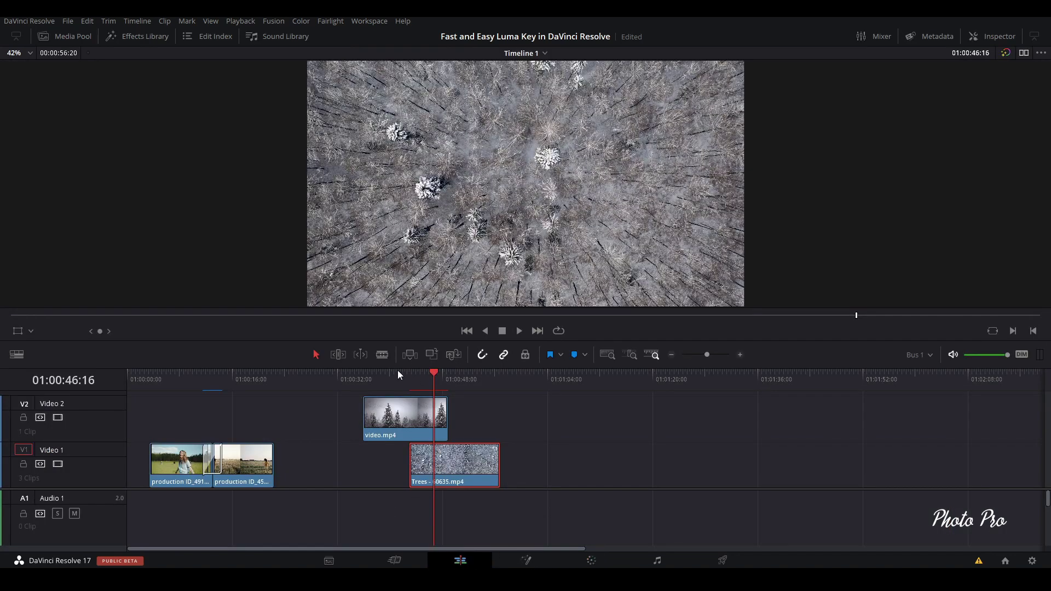
Park the playhead at the start of the snowy pines clip and scrub across the Trees clip to review
{"action": "left_click", "coordinate": [363, 374]}
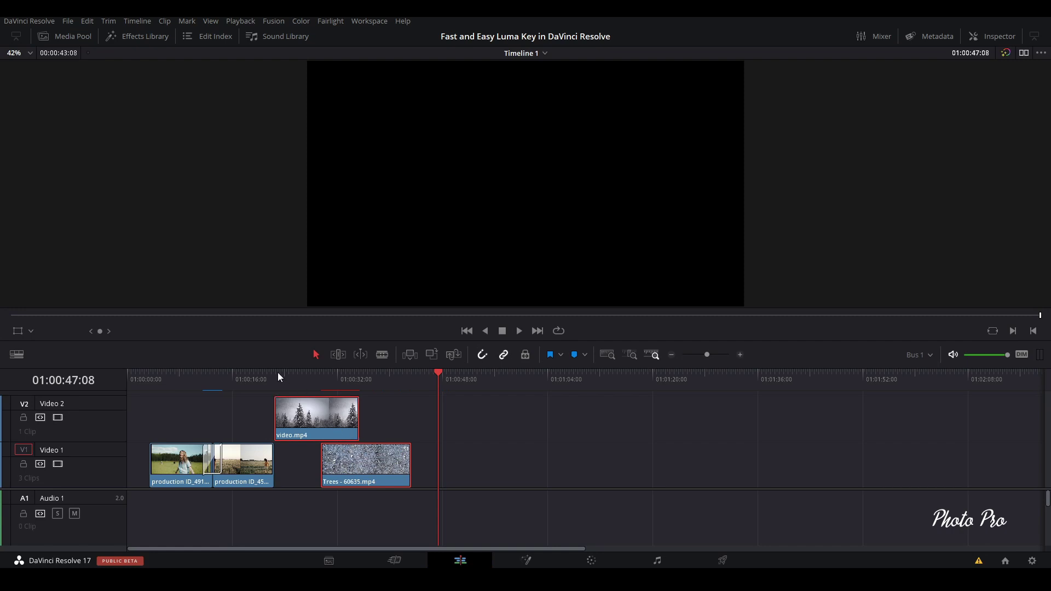
{"action": "left_click_drag", "start_coordinate": [278, 373], "coordinate": [599, 411]}
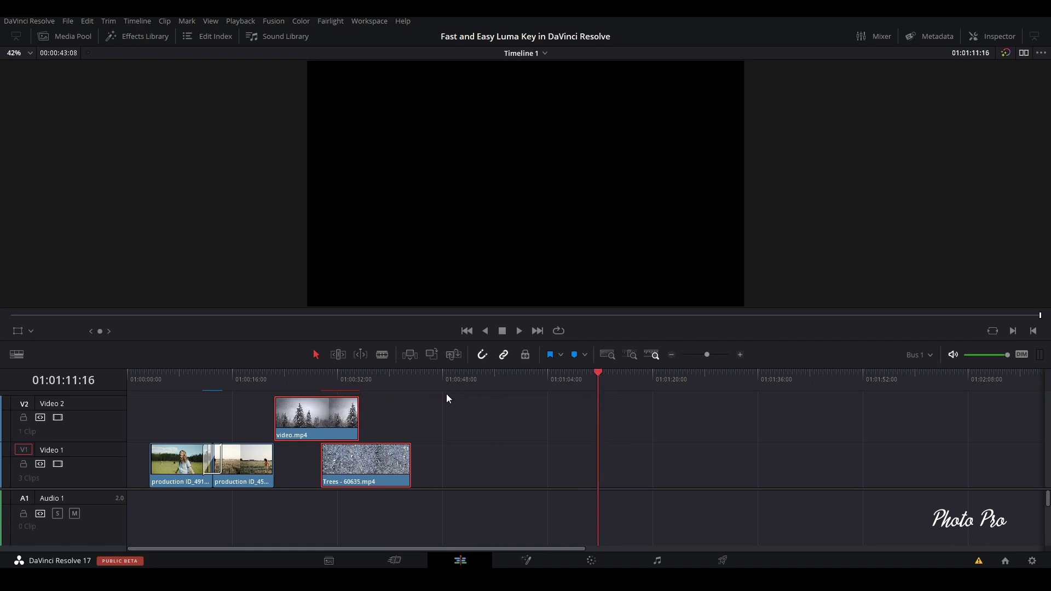